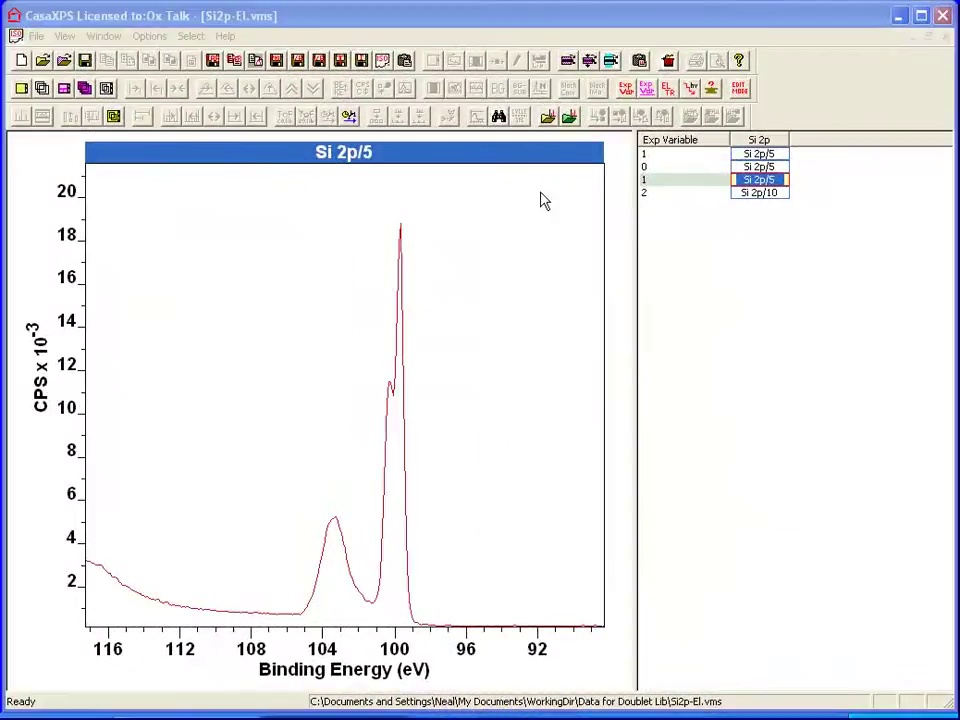
Open the element library, move it off the spectrum, and adjust the Element Table to show the Misc column
{"action": "left_click", "coordinate": [540, 60]}
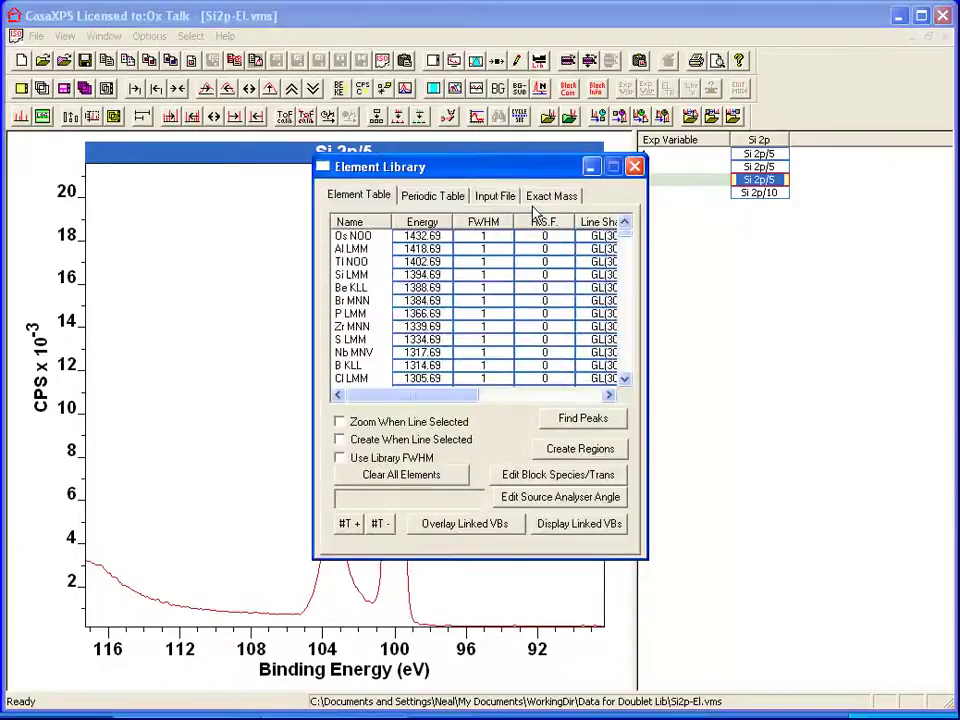
{"action": "left_click_drag", "start_coordinate": [476, 165], "coordinate": [677, 255]}
{"action": "left_click", "coordinate": [728, 480]}
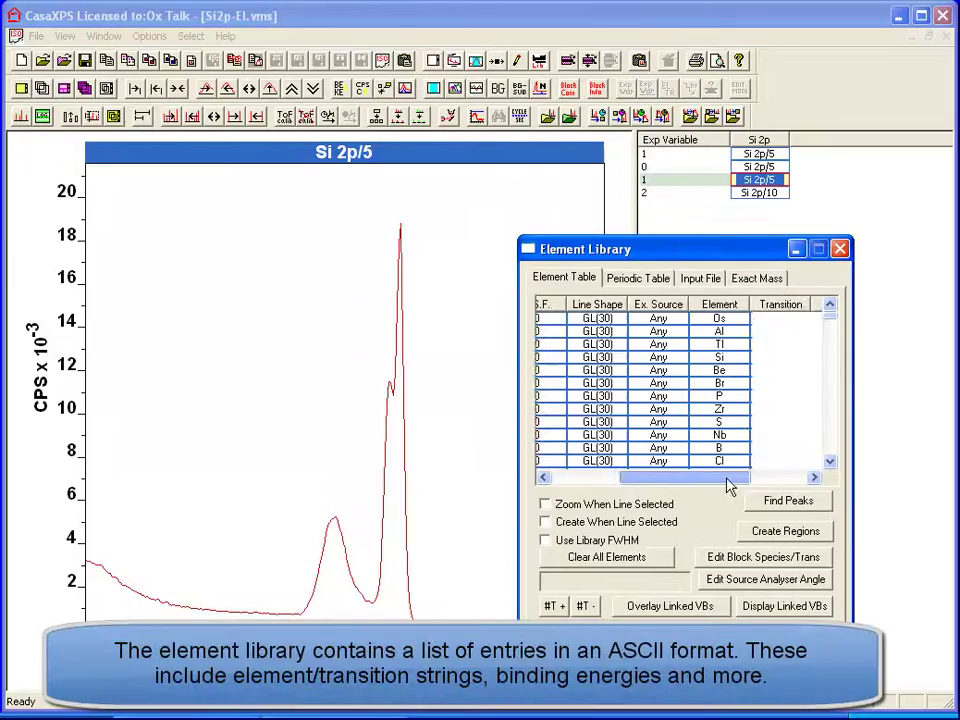
{"action": "left_click_drag", "start_coordinate": [728, 480], "coordinate": [765, 480]}
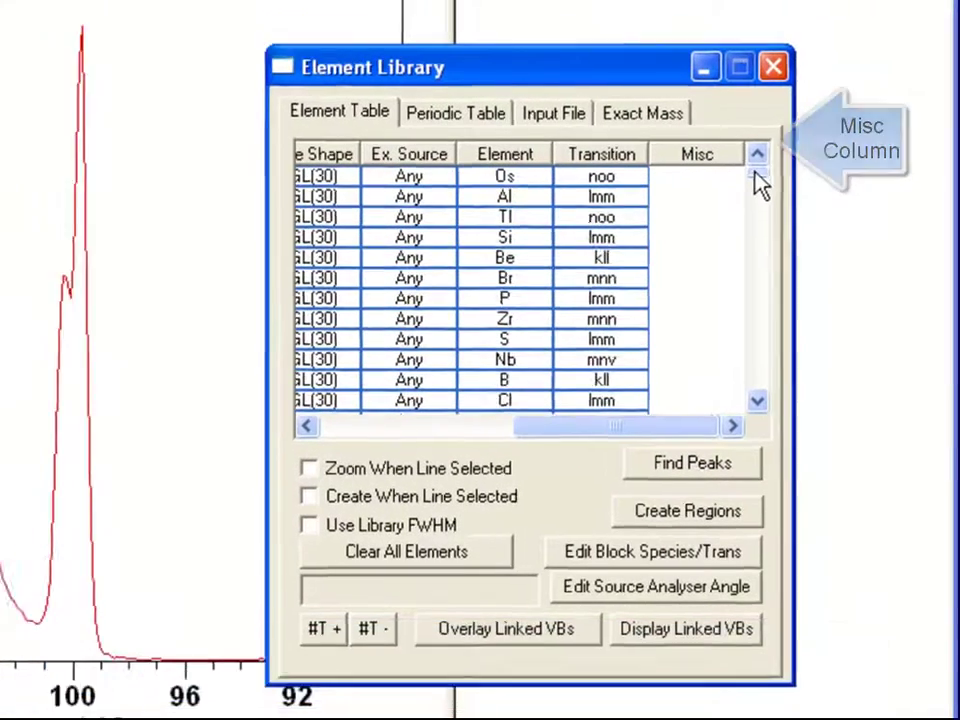
{"action": "left_click_drag", "start_coordinate": [755, 180], "coordinate": [753, 390]}
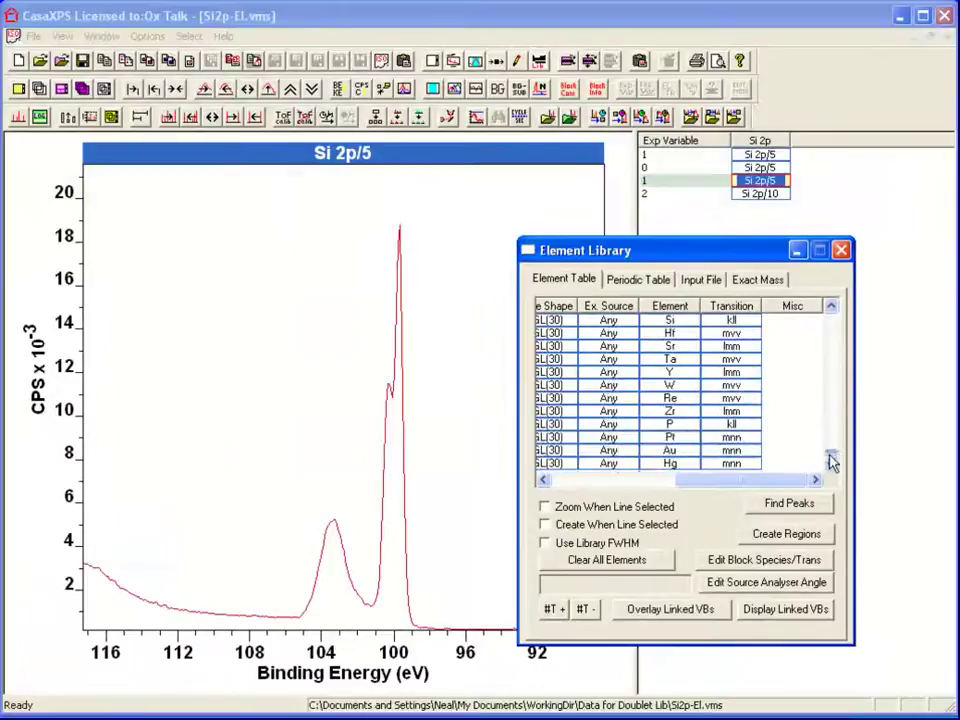
{"action": "left_click_drag", "start_coordinate": [832, 462], "coordinate": [831, 317]}
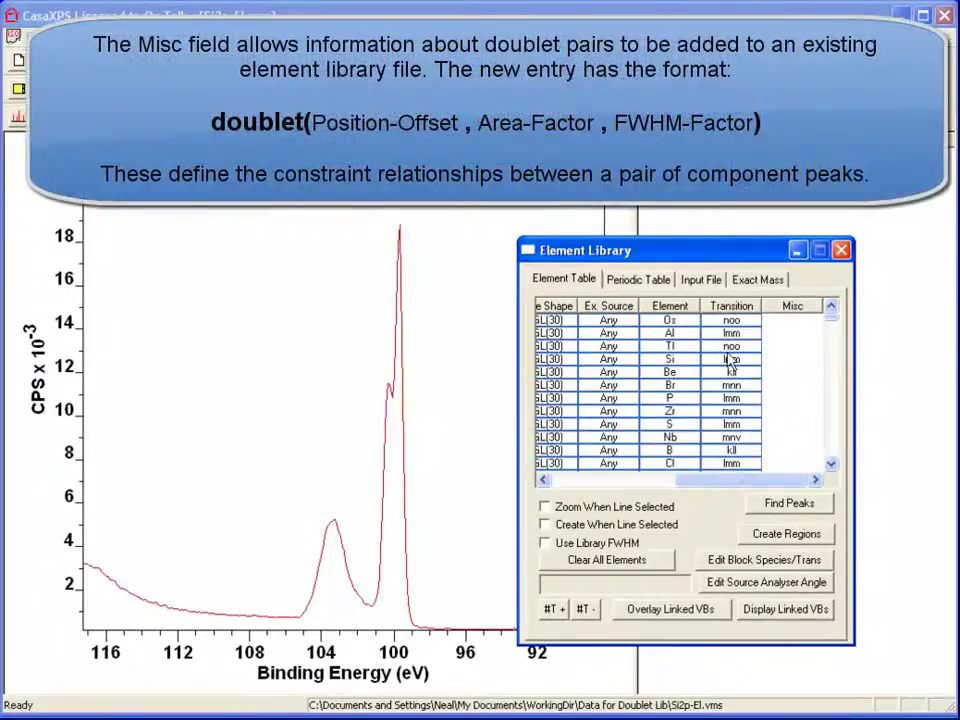
{"action": "left_click_drag", "start_coordinate": [735, 481], "coordinate": [575, 483]}
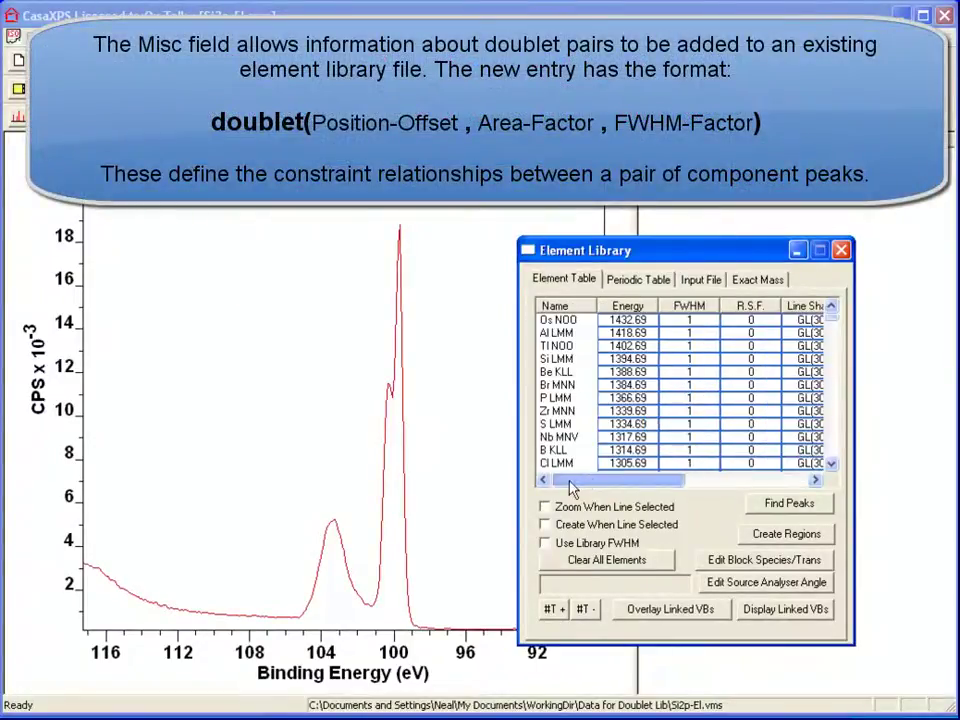
Mark the spectrum near 100 eV and select the Si 2p entry to label its lines
{"action": "left_click", "coordinate": [398, 400]}
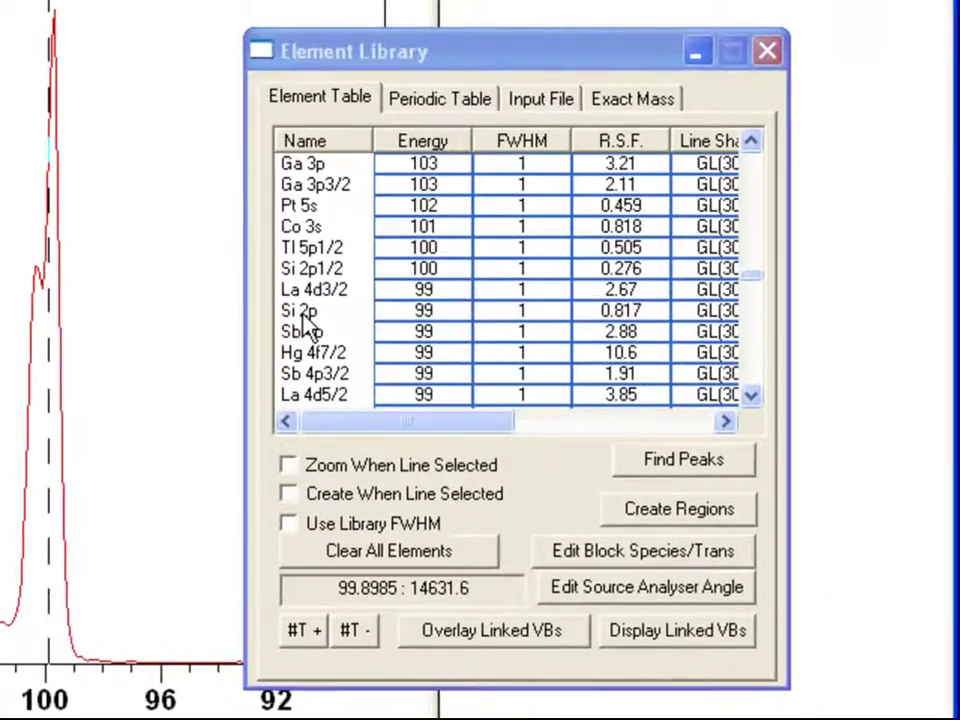
{"action": "left_click", "coordinate": [302, 312]}
{"action": "left_click_drag", "start_coordinate": [346, 423], "coordinate": [568, 429]}
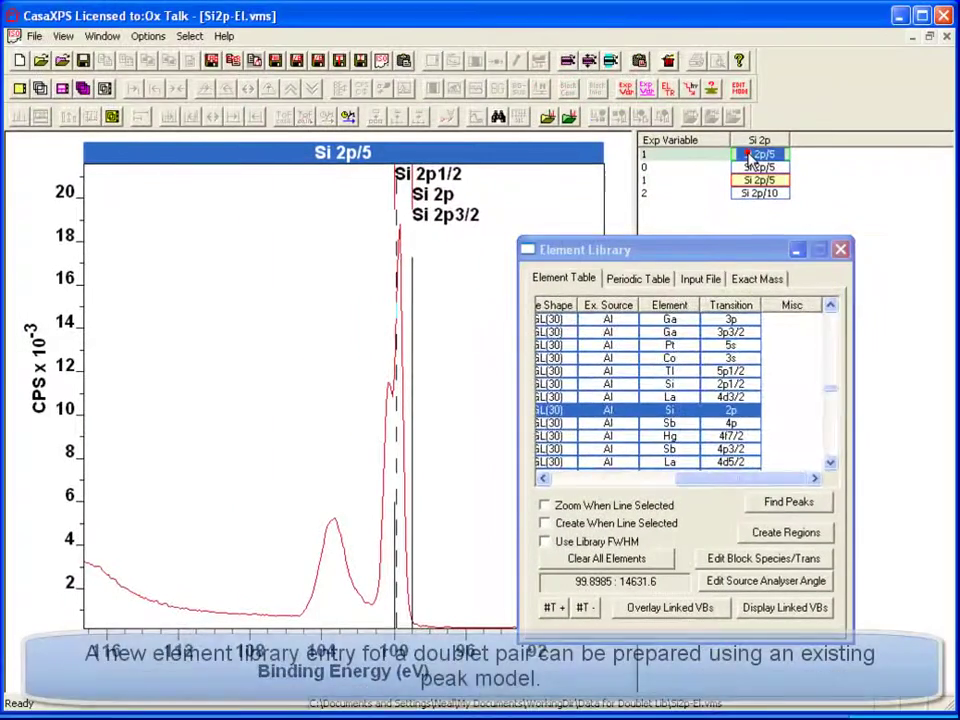
Display the Si 2p/5 spectrum and zoom onto its fitted Si 2p peaks around 101.5–98 eV
{"action": "left_click", "coordinate": [757, 155]}
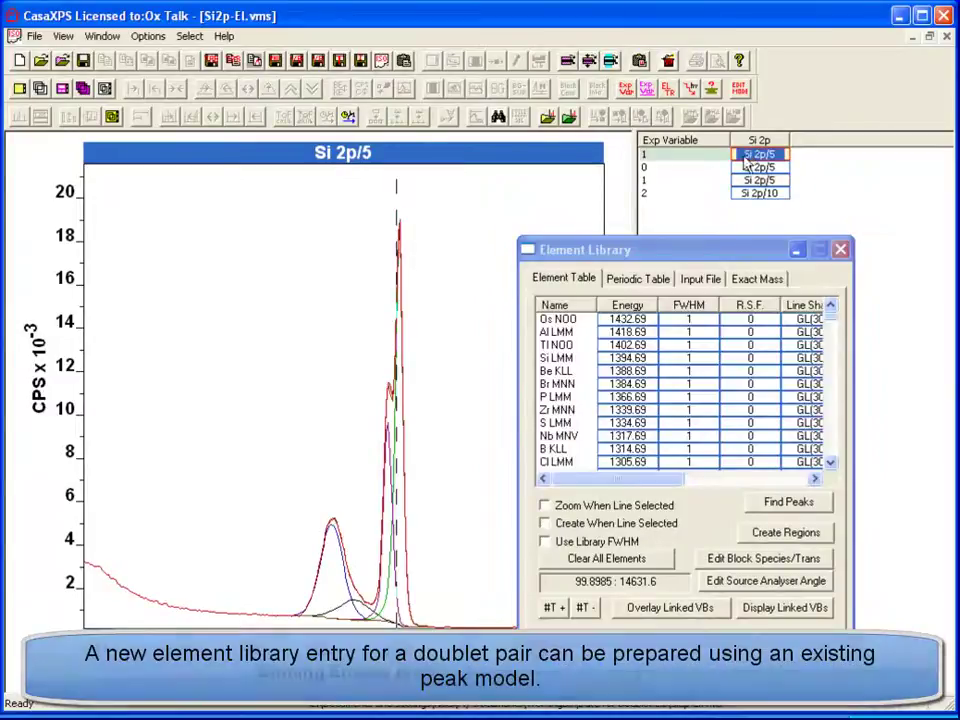
{"action": "left_click_drag", "start_coordinate": [364, 210], "coordinate": [437, 641]}
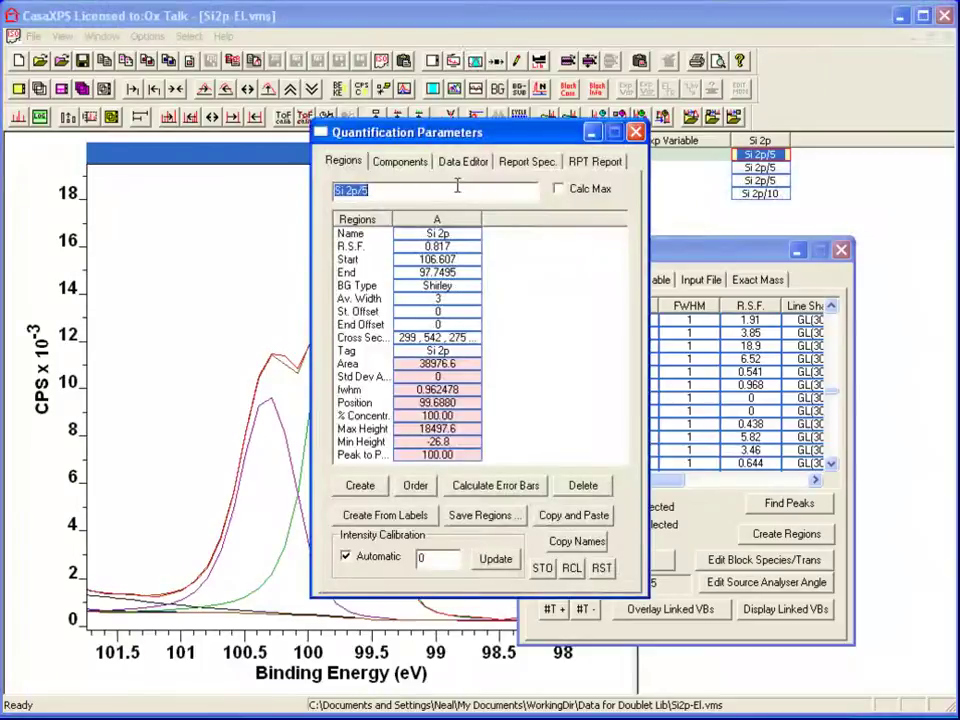
On the Components tab, select components C and D and copy D's lineshape LF(1,1.4,35,250)
{"action": "left_click", "coordinate": [400, 163]}
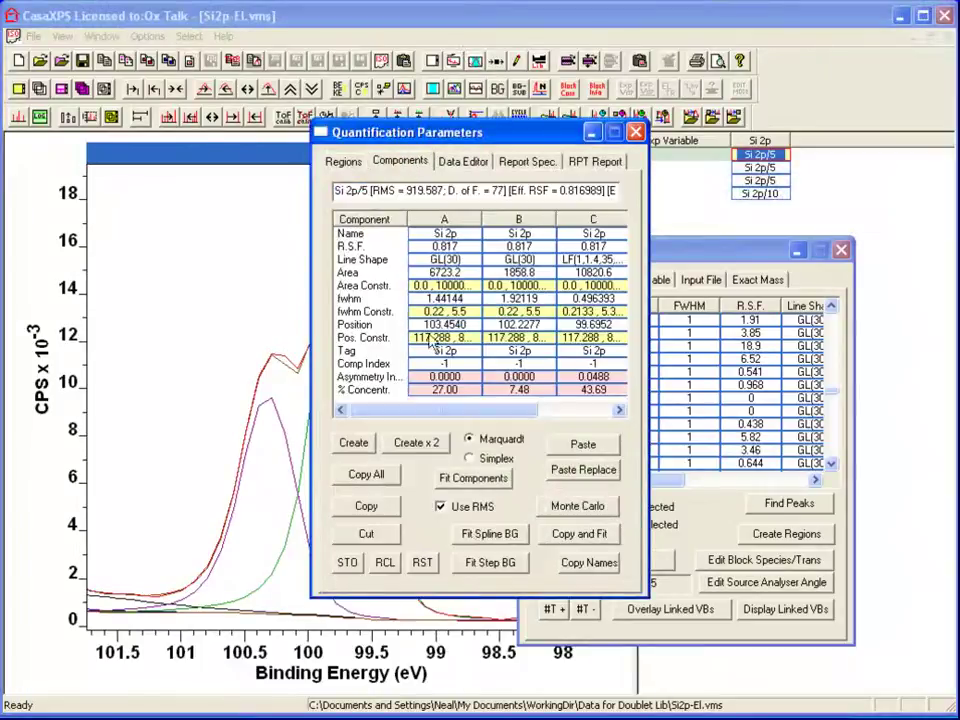
{"action": "left_click_drag", "start_coordinate": [425, 410], "coordinate": [500, 412]}
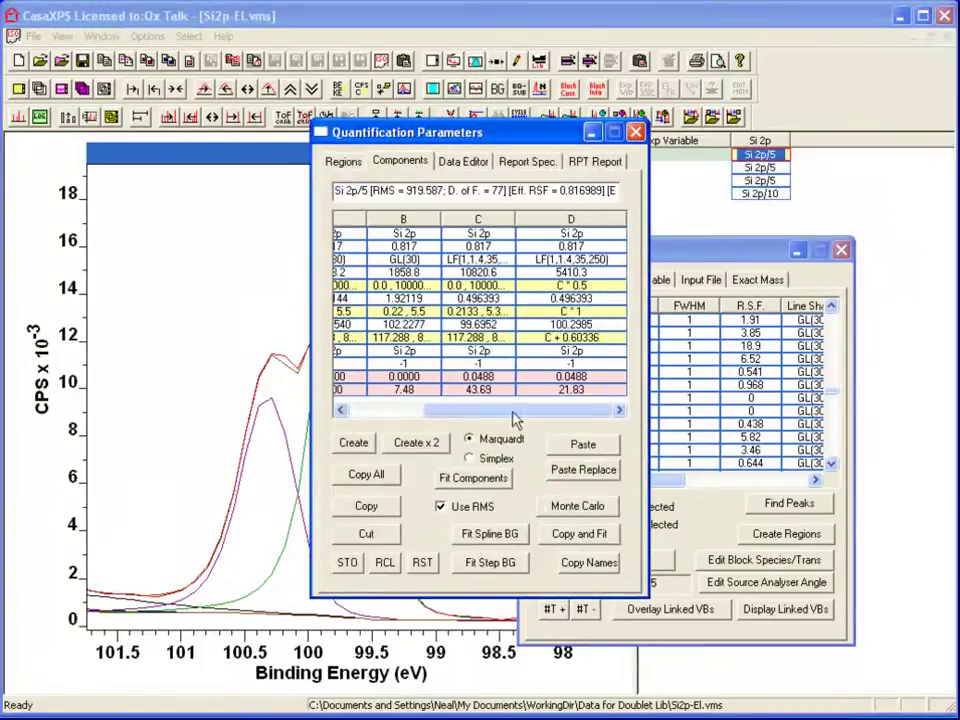
{"action": "left_click", "coordinate": [493, 276]}
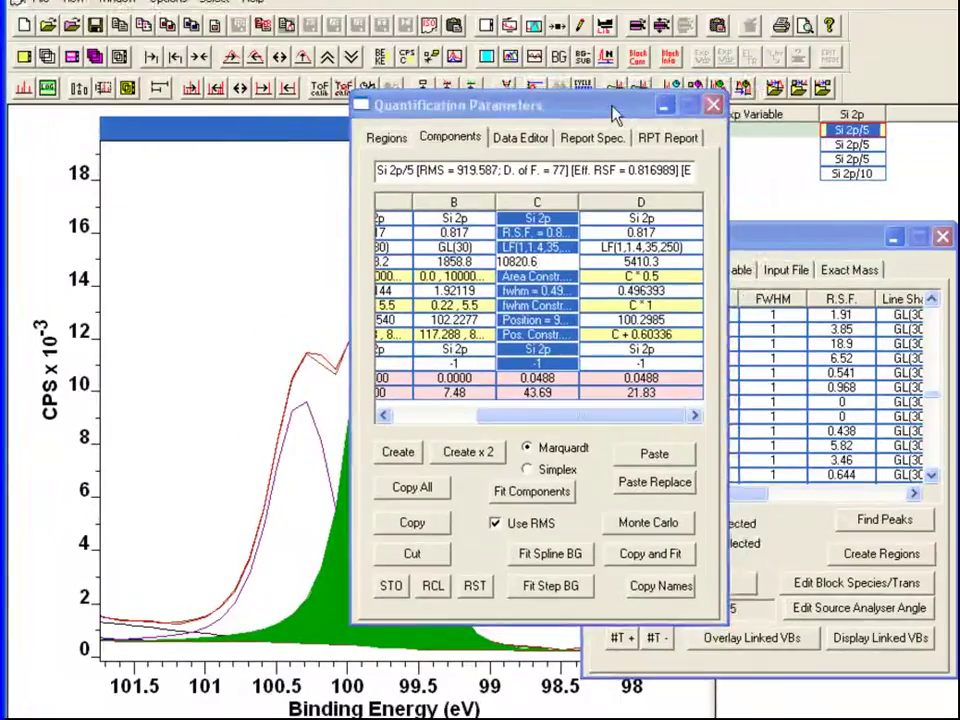
{"action": "left_click_drag", "start_coordinate": [548, 138], "coordinate": [769, 138]}
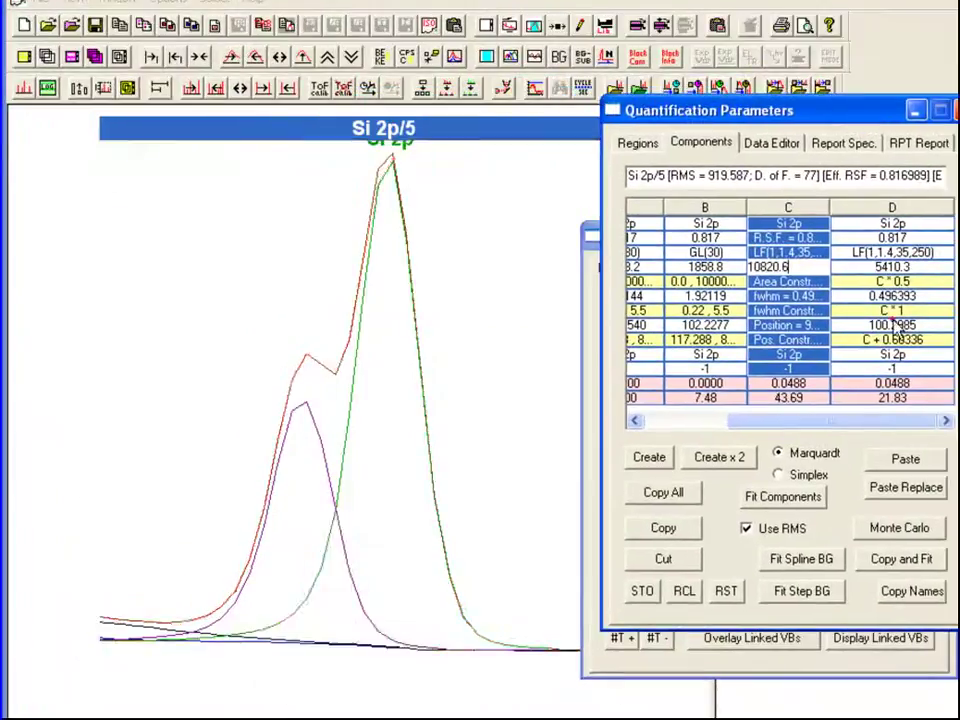
{"action": "left_click", "coordinate": [784, 312]}
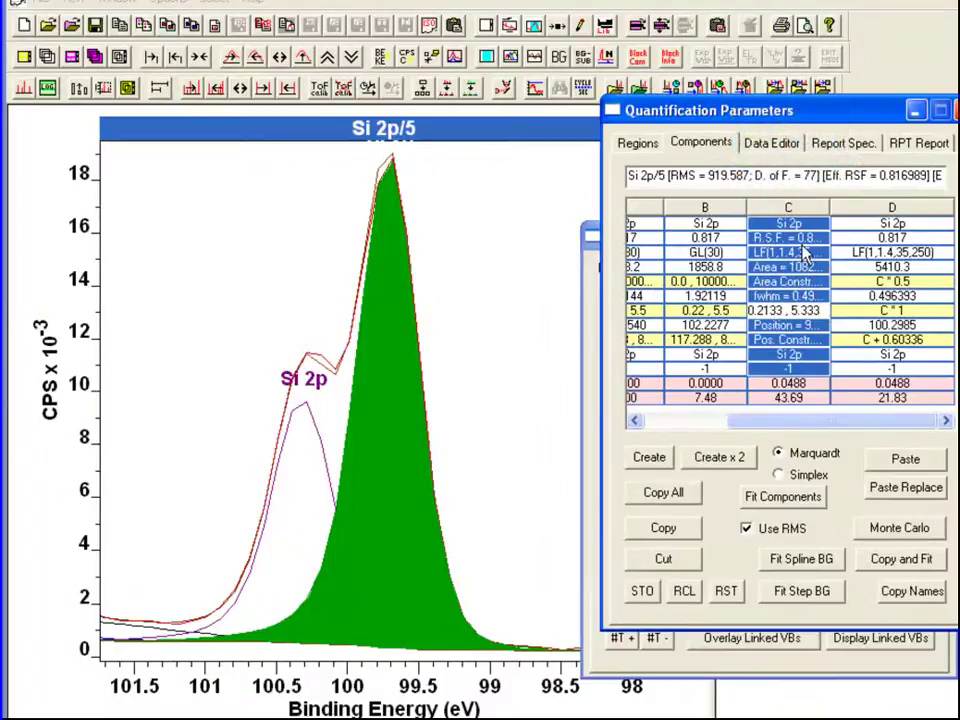
{"action": "left_click", "coordinate": [877, 255]}
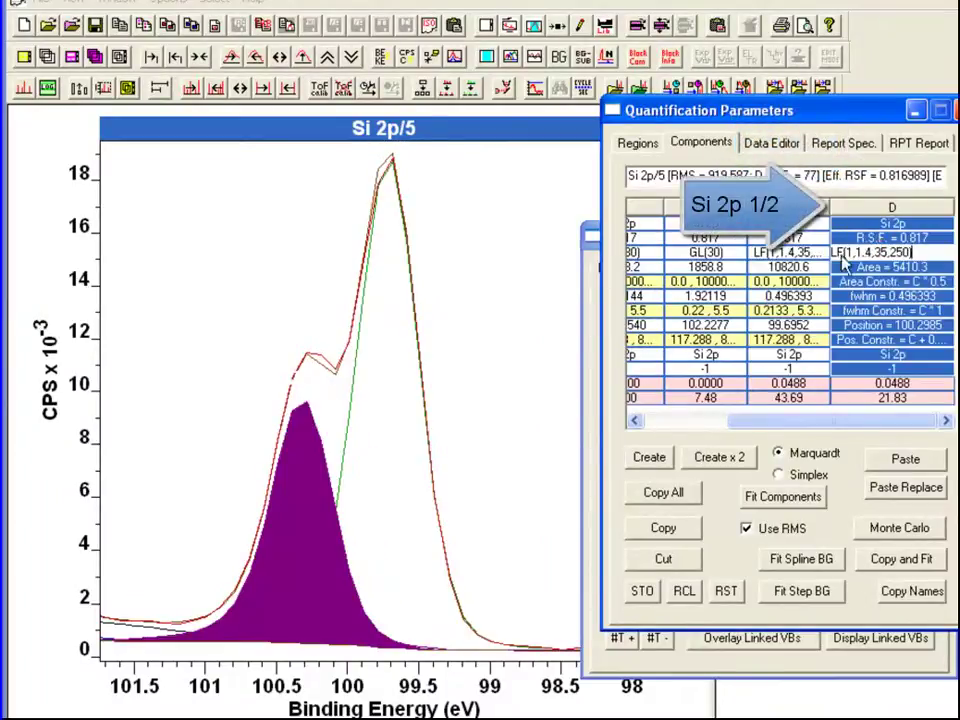
{"action": "left_click", "coordinate": [790, 252]}
{"action": "left_click", "coordinate": [880, 252]}
{"action": "key", "text": "ctrl+c"}
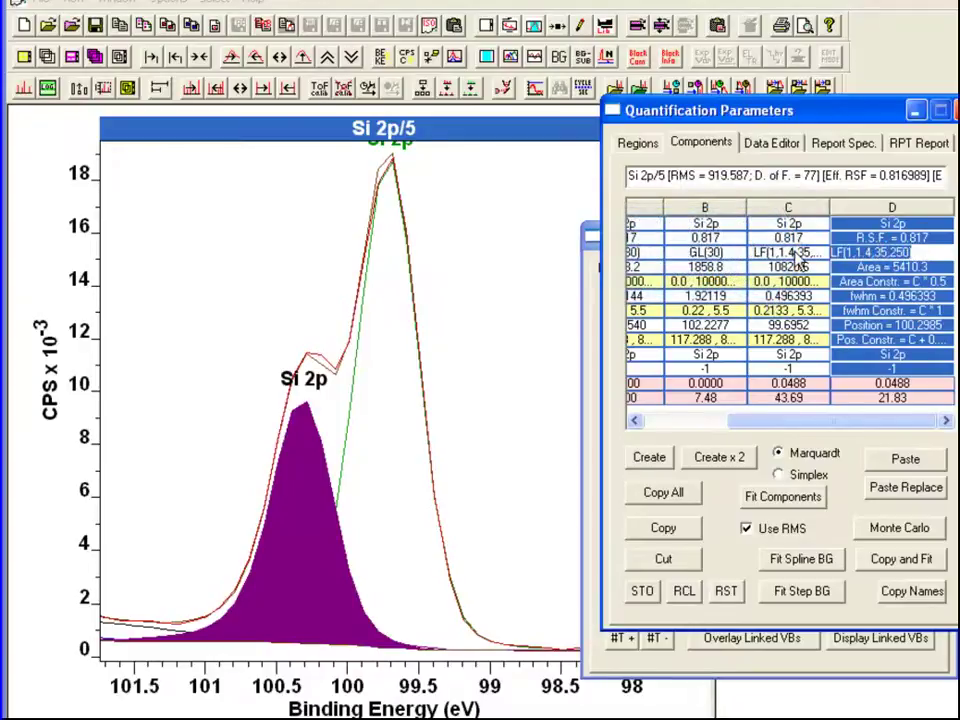
Check component D's constraints: position C+0.60336, FWHM C*1, area C*0.5
{"action": "left_click", "coordinate": [902, 340]}
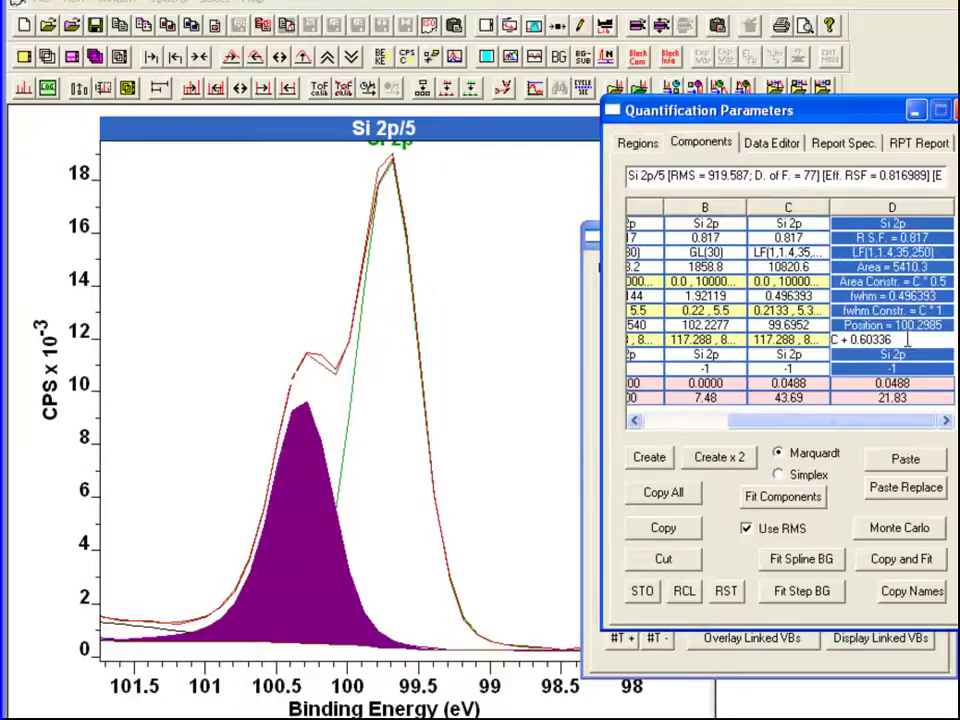
{"action": "double_click", "coordinate": [907, 340]}
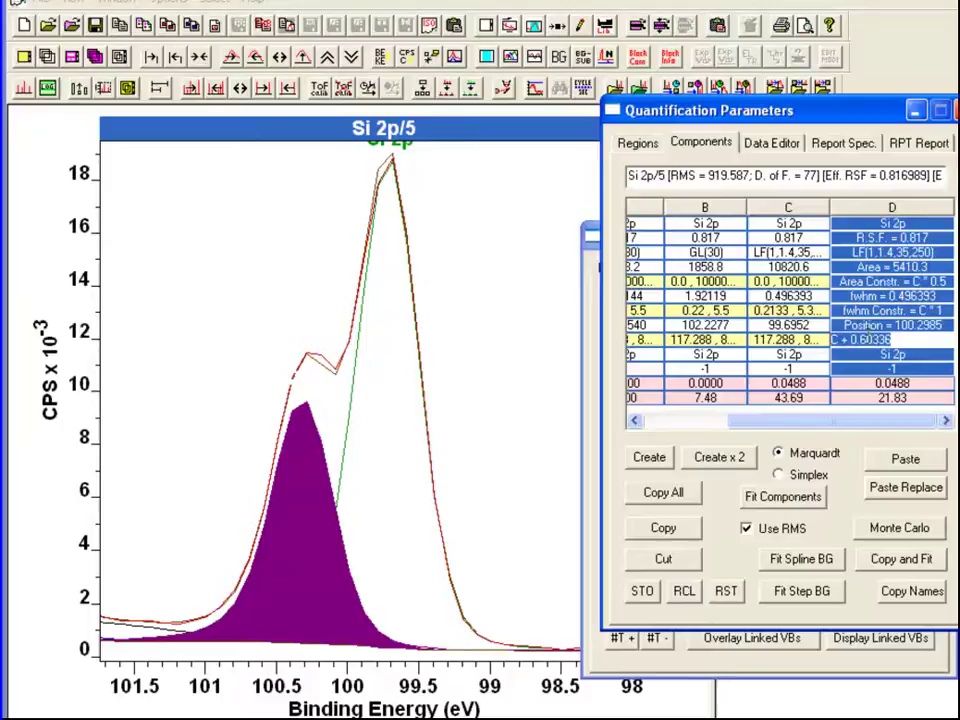
{"action": "left_click", "coordinate": [896, 311]}
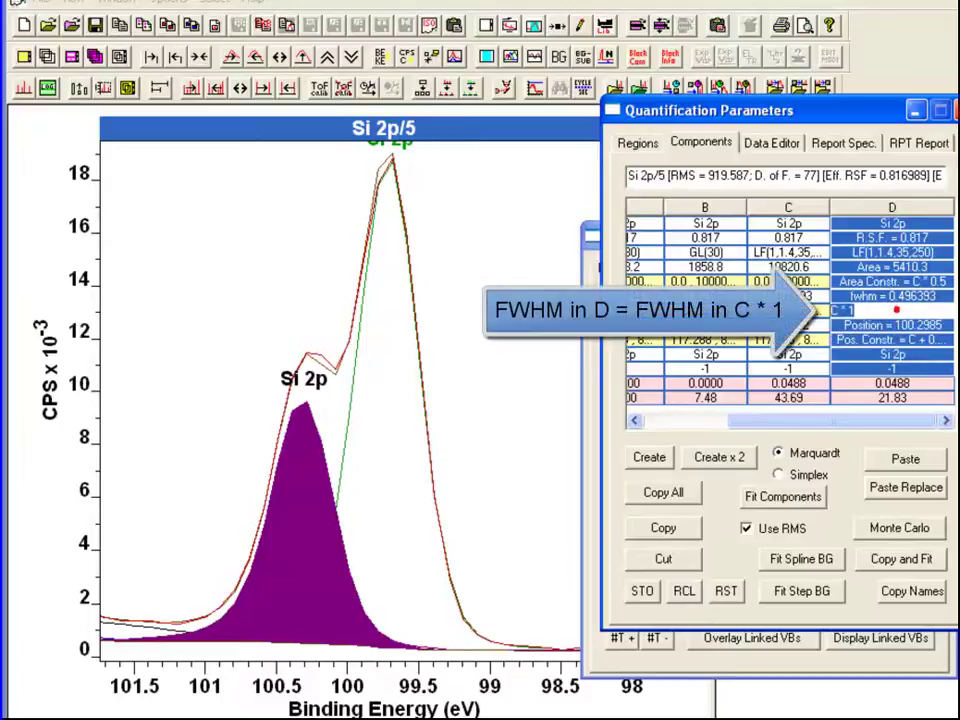
{"action": "left_click", "coordinate": [930, 283]}
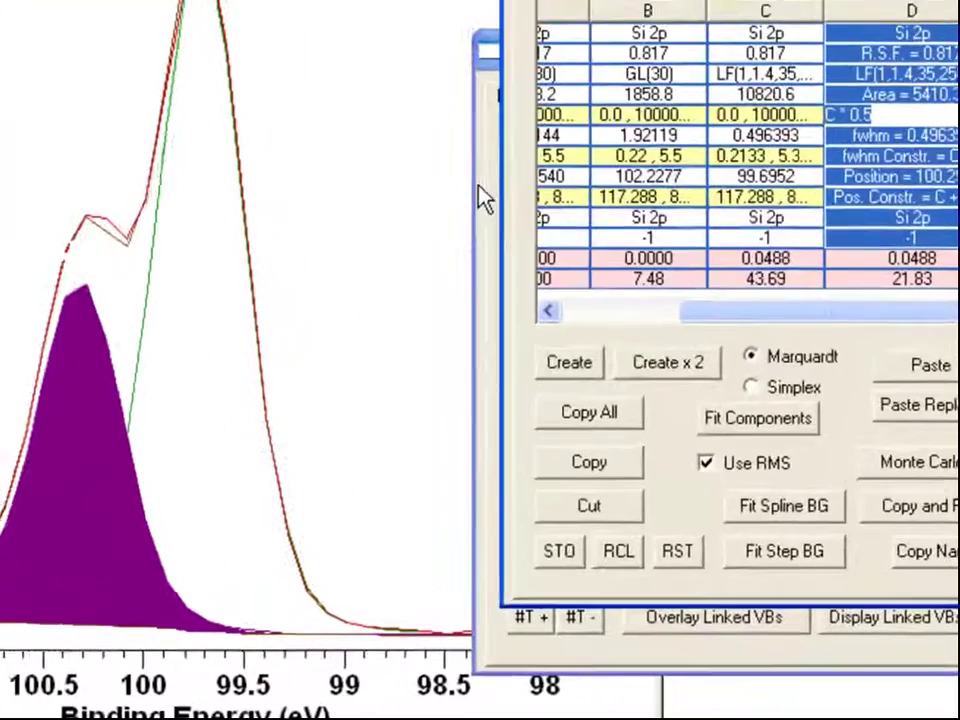
Bring the Element Library back, move it lower left, and mark the main peak near 99.7 eV
{"action": "left_click", "coordinate": [587, 341]}
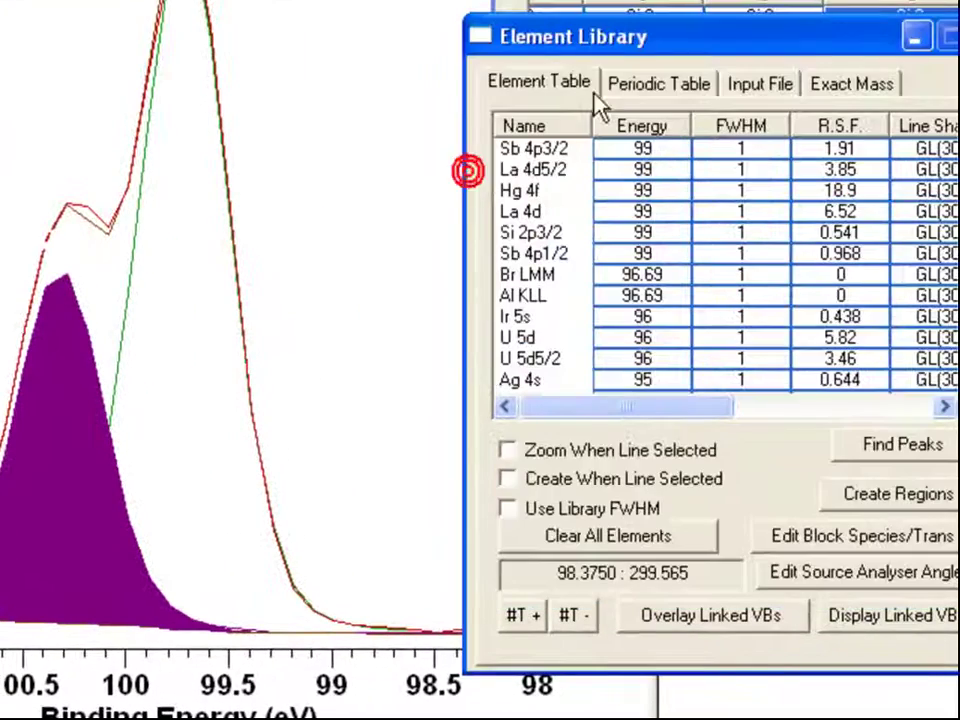
{"action": "mouse_move", "coordinate": [634, 36]}
{"action": "left_mouse_down"}
{"action": "mouse_move", "coordinate": [358, 75]}
{"action": "mouse_move", "coordinate": [365, 71]}
{"action": "left_mouse_up"}
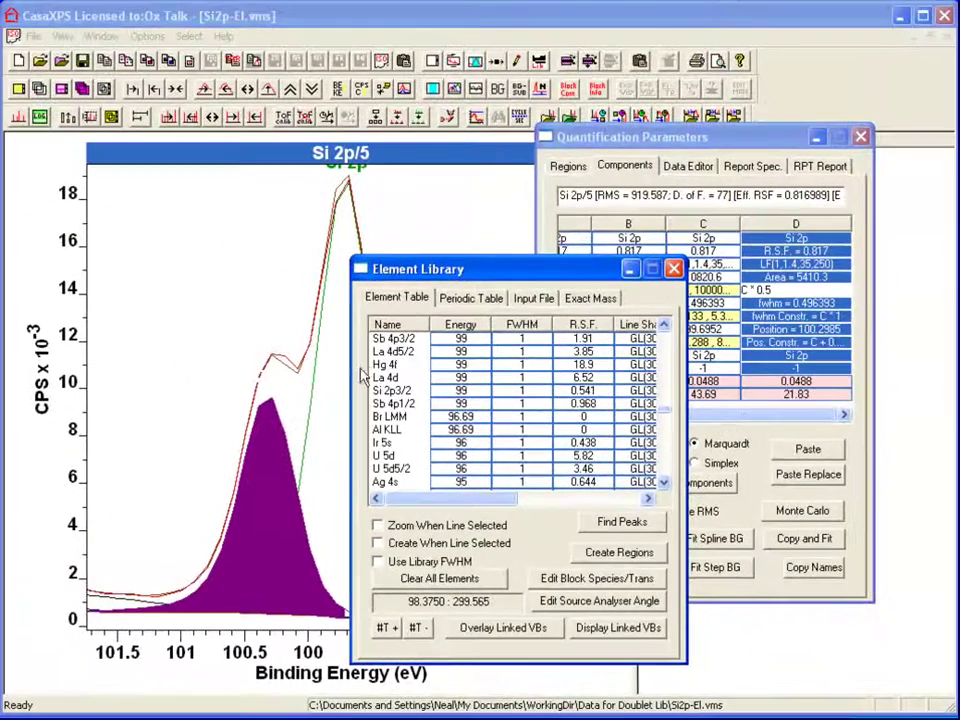
{"action": "left_click", "coordinate": [343, 184]}
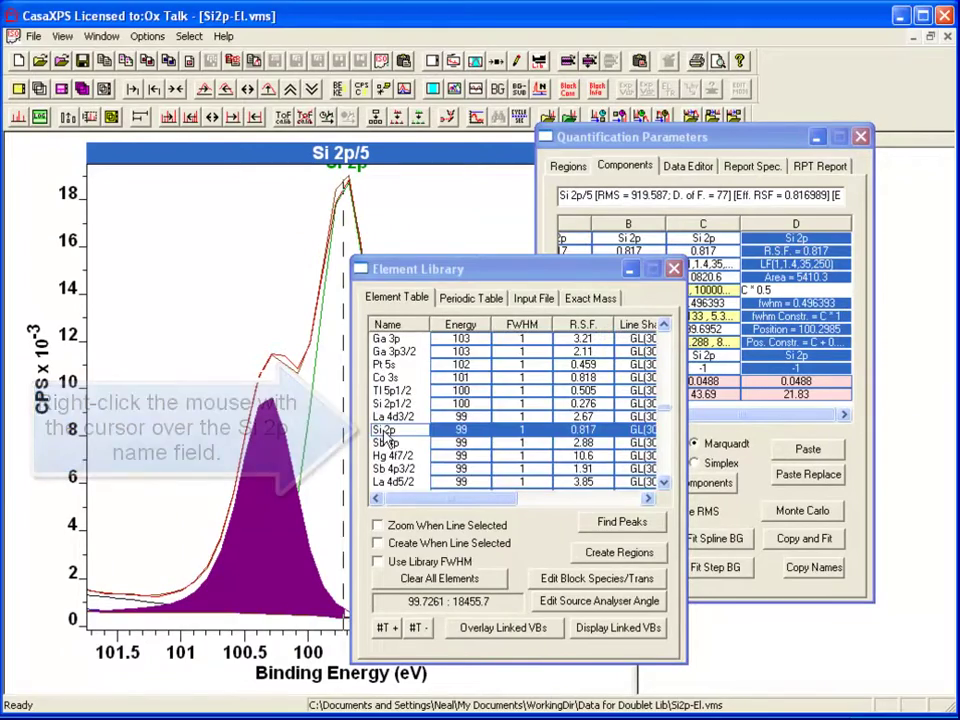
Edit the Si 2p entry into Si 2p El with lineshape LF(1,1.4,35,250) and Misc '#'
{"action": "right_click", "coordinate": [383, 432]}
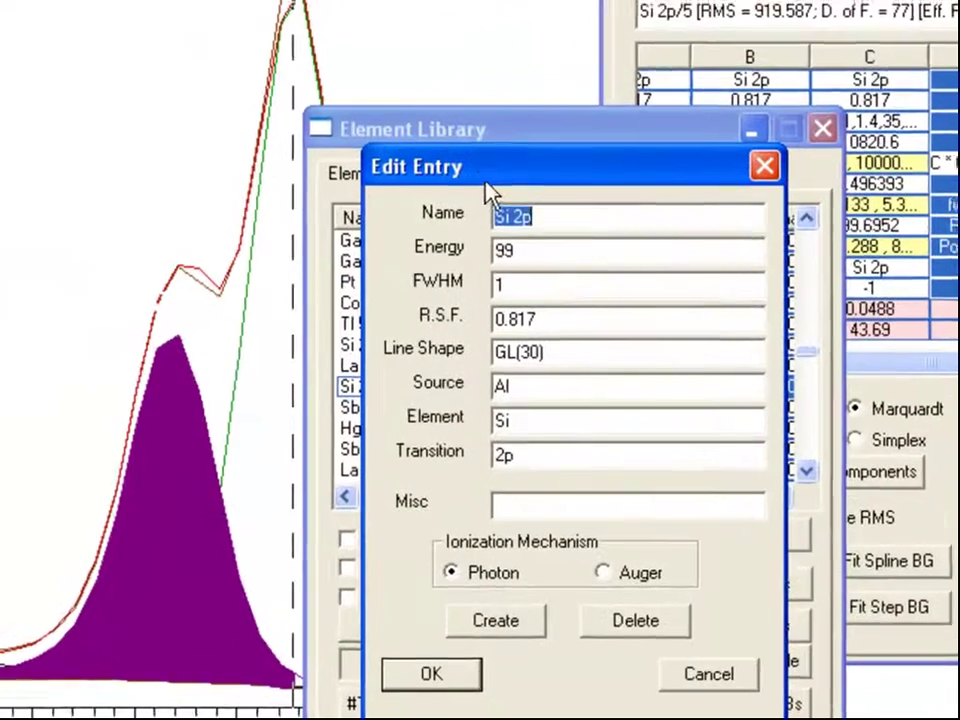
{"action": "left_click", "coordinate": [549, 216]}
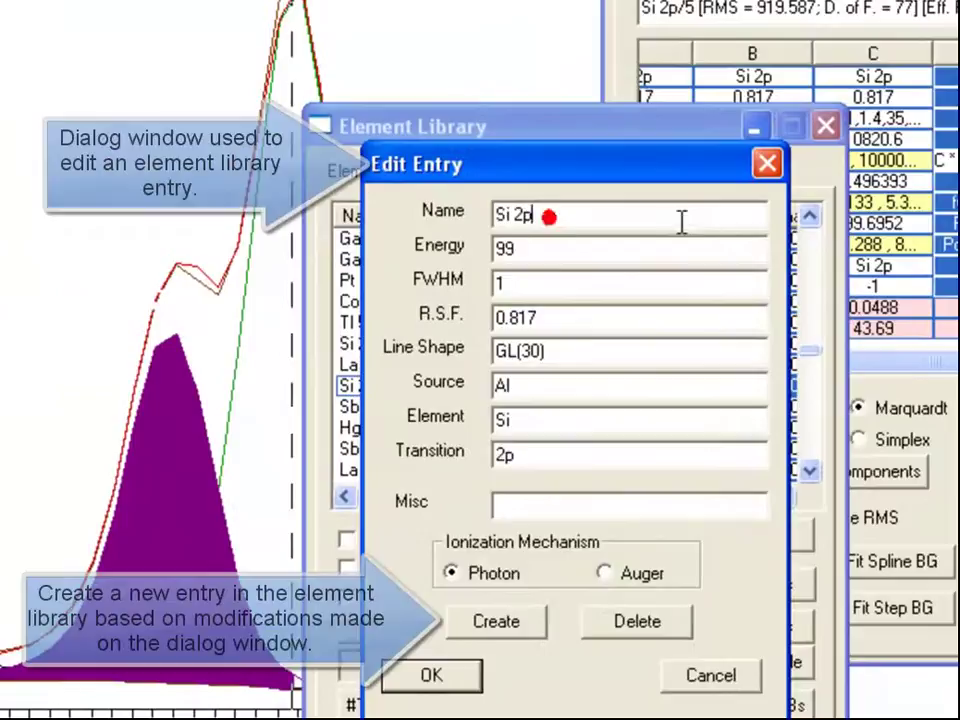
{"action": "type", "text": "El"}
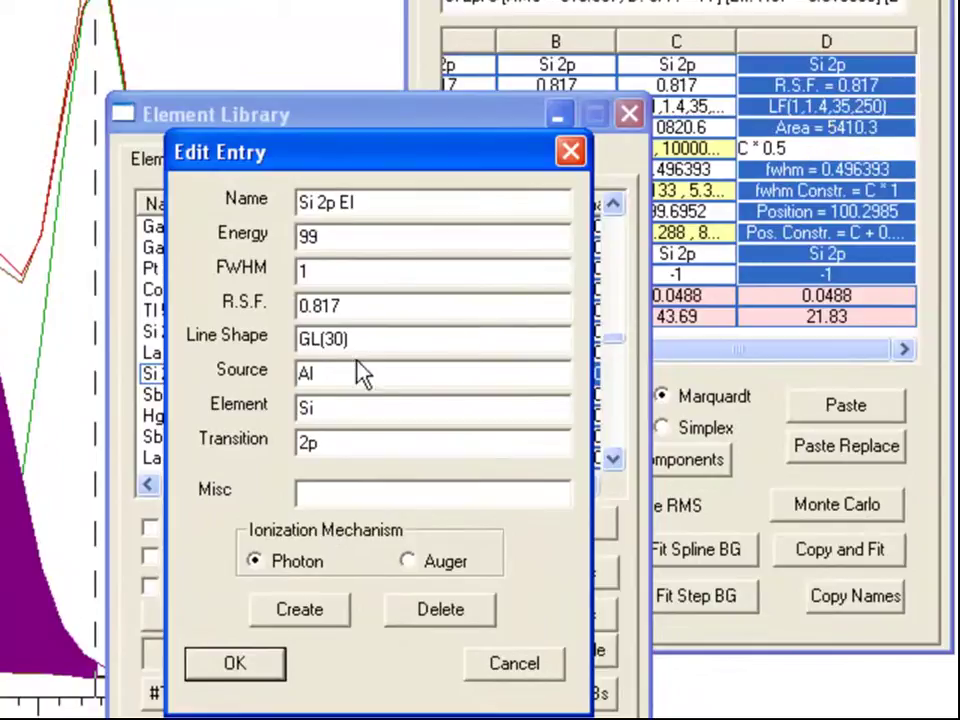
{"action": "left_click", "coordinate": [376, 342]}
{"action": "double_click", "coordinate": [376, 342]}
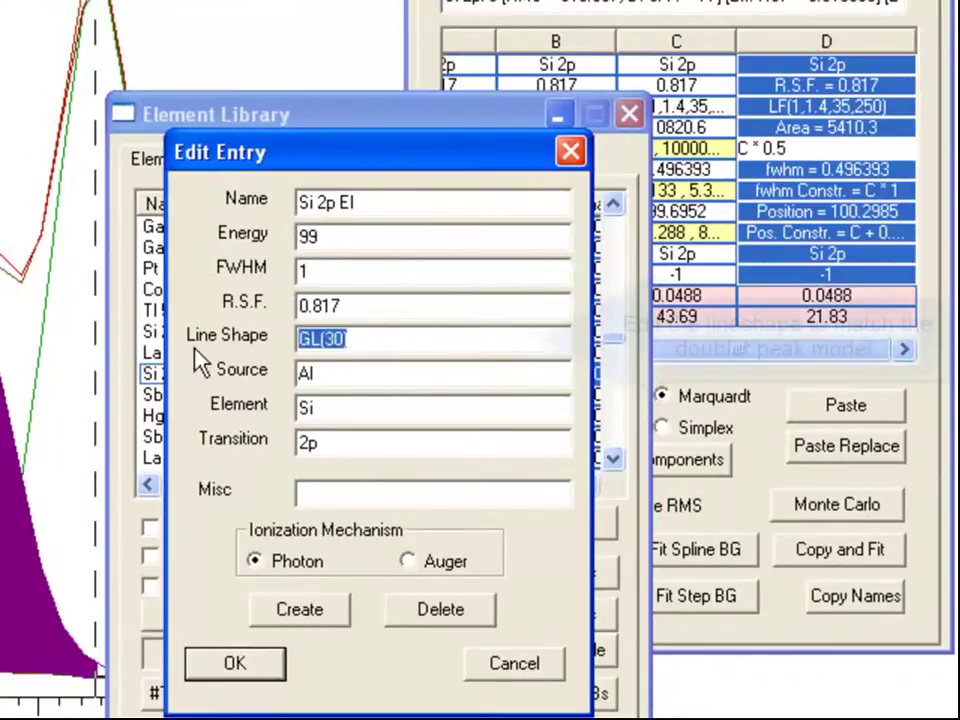
{"action": "type", "text": "LF(1,1.4,35,250)"}
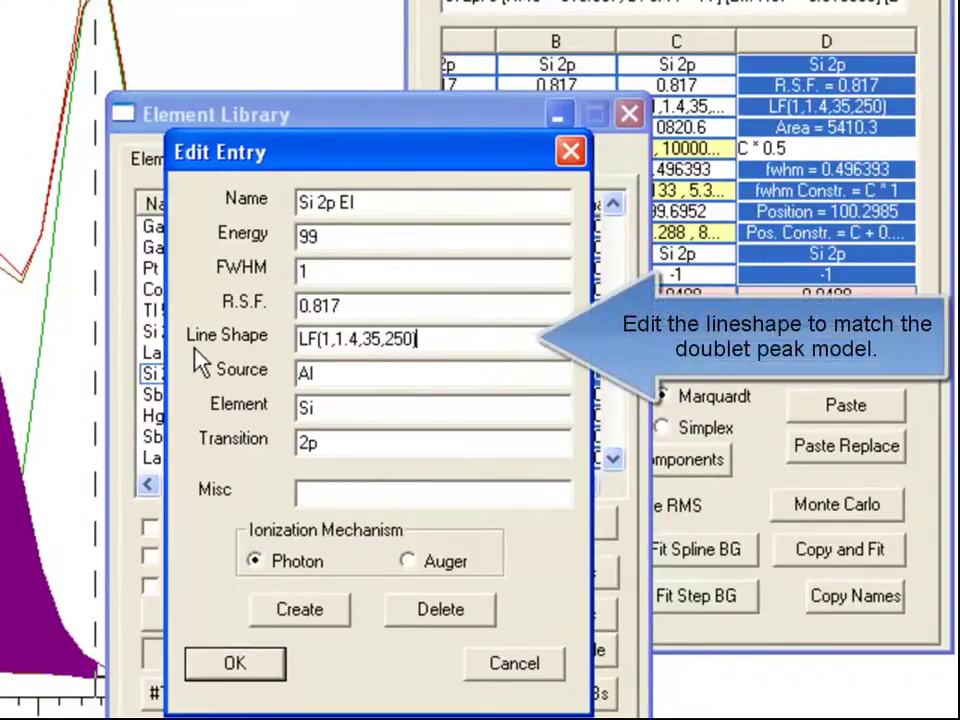
{"action": "left_click", "coordinate": [381, 495]}
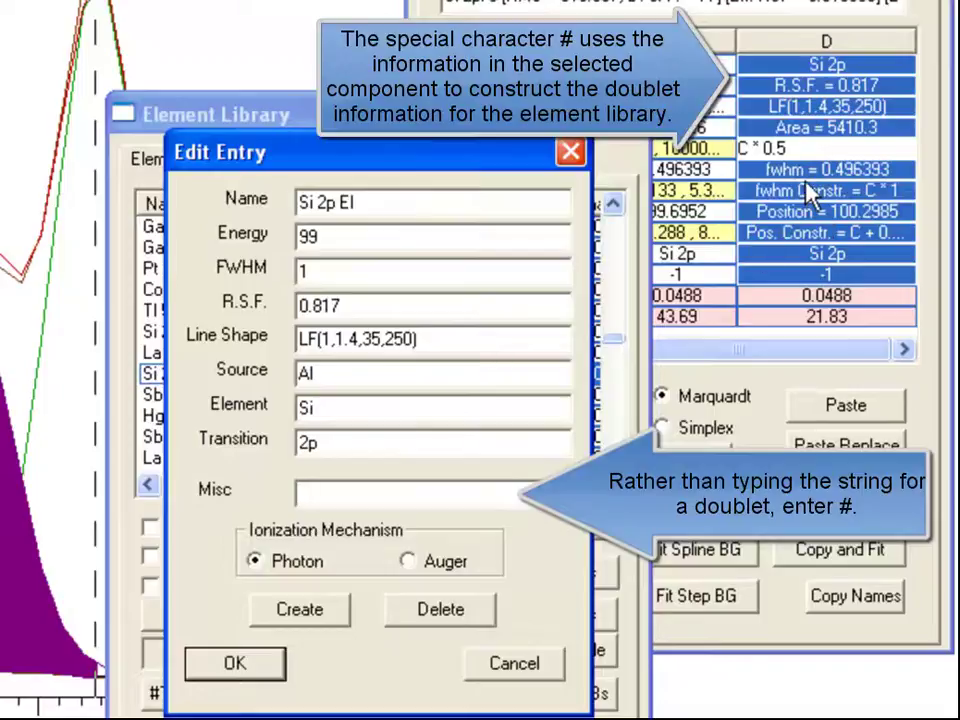
{"action": "left_click", "coordinate": [306, 493]}
{"action": "type", "text": "#"}
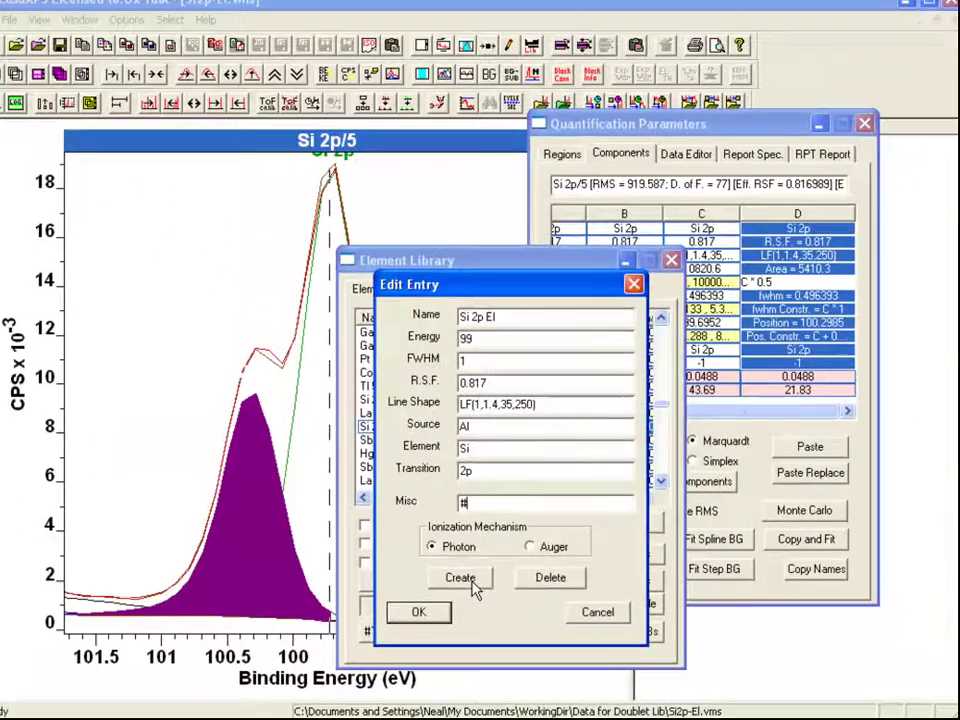
Create the Si 2p El entry, mark silicon from the periodic table, and select the new entry near 99 eV
{"action": "left_click", "coordinate": [336, 620]}
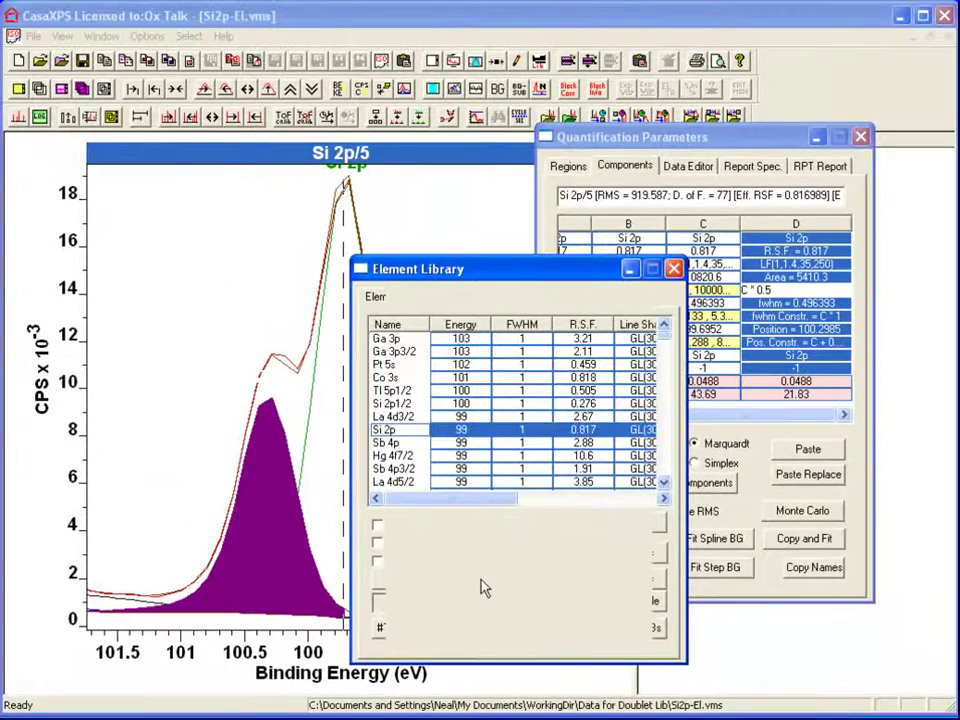
{"action": "left_click", "coordinate": [362, 196]}
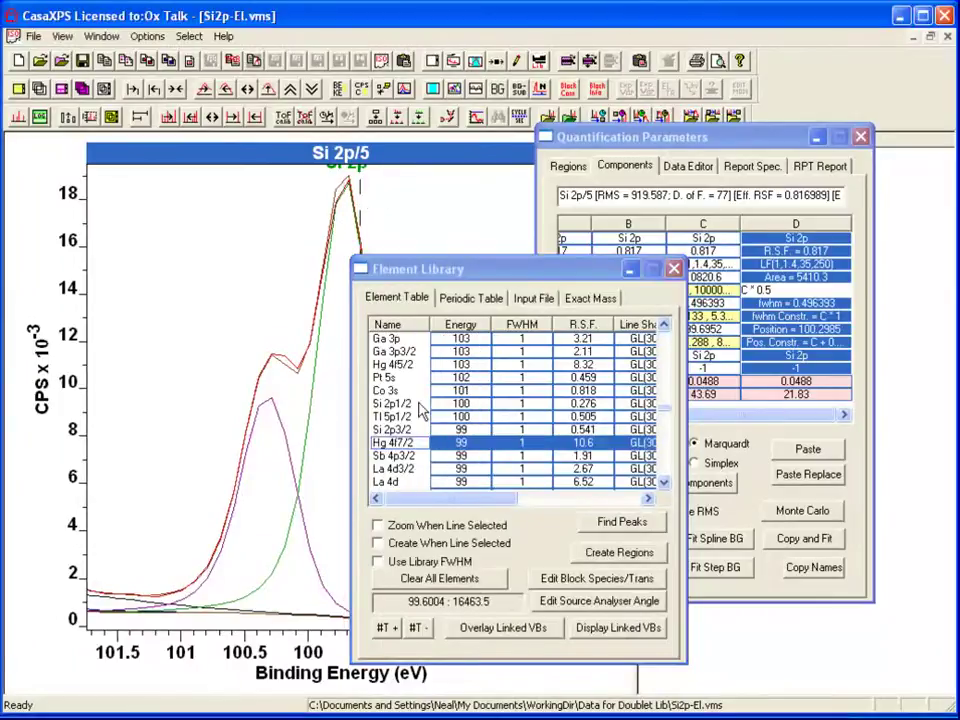
{"action": "left_click", "coordinate": [458, 299]}
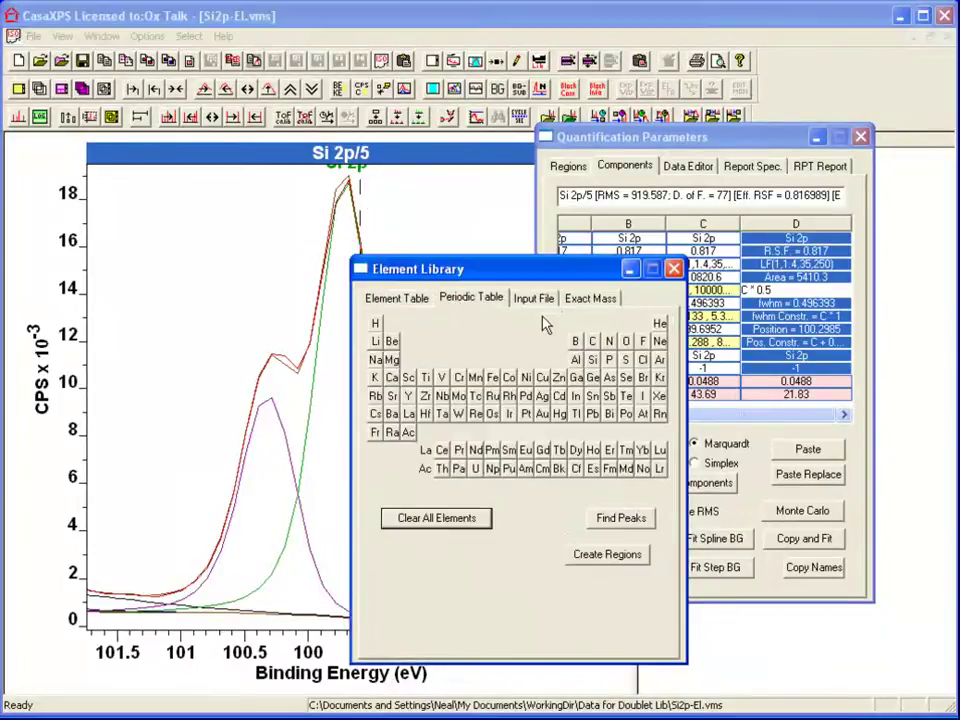
{"action": "left_click", "coordinate": [593, 360]}
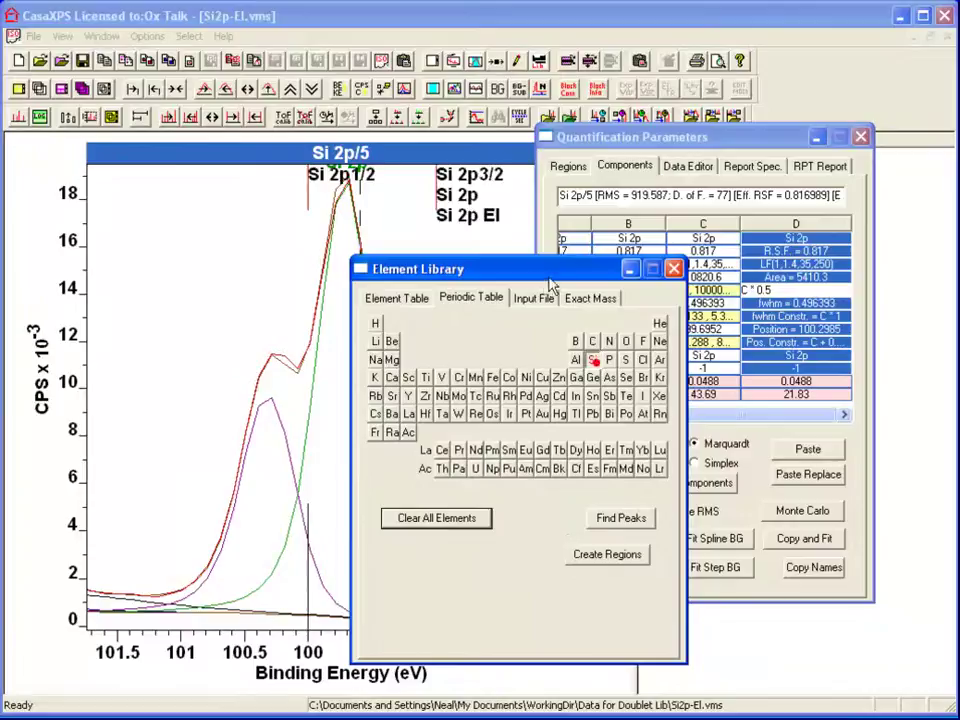
{"action": "left_click_drag", "start_coordinate": [612, 267], "coordinate": [817, 256]}
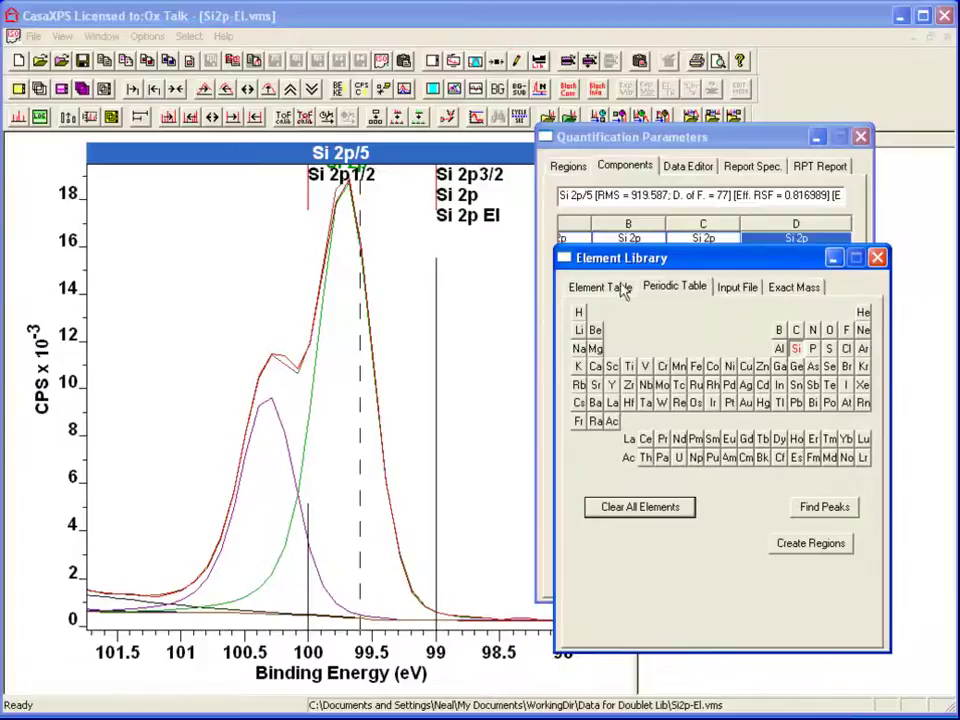
{"action": "left_click", "coordinate": [610, 287]}
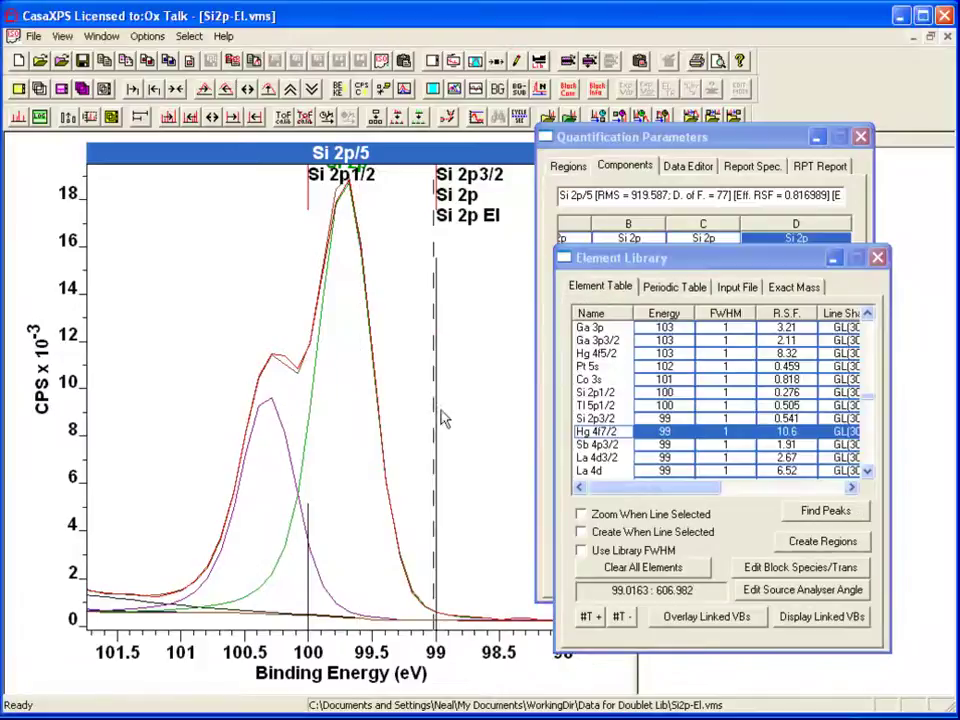
{"action": "left_click", "coordinate": [439, 410]}
{"action": "left_click", "coordinate": [590, 382]}
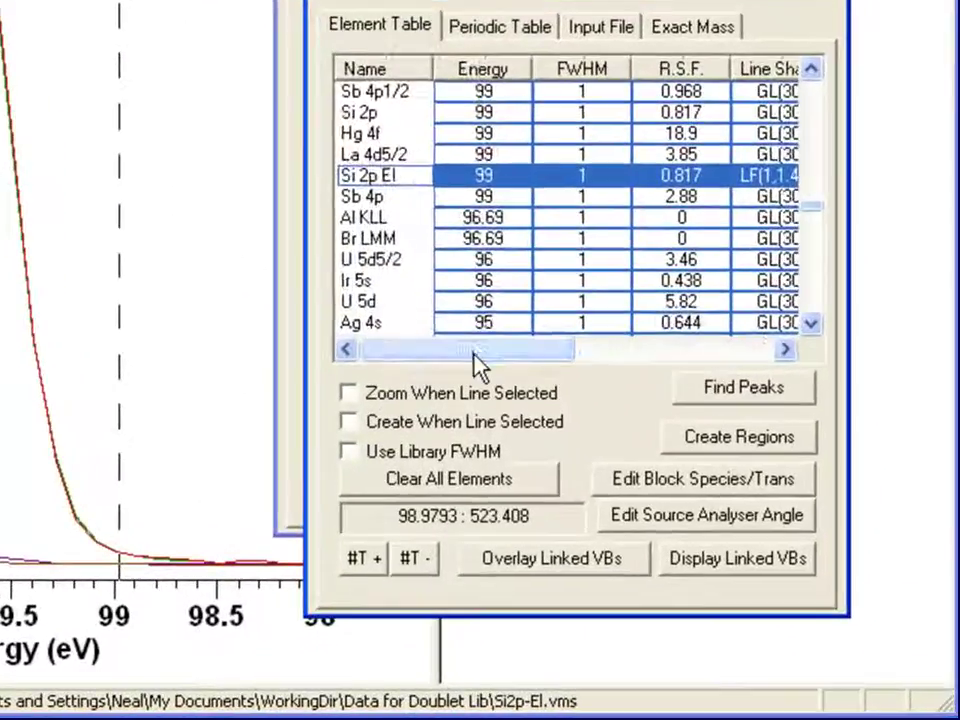
Widen the Misc column to read Si 2p El's doublet(0.60336,0.5,1) string, then scroll back
{"action": "left_click_drag", "start_coordinate": [576, 430], "coordinate": [789, 432]}
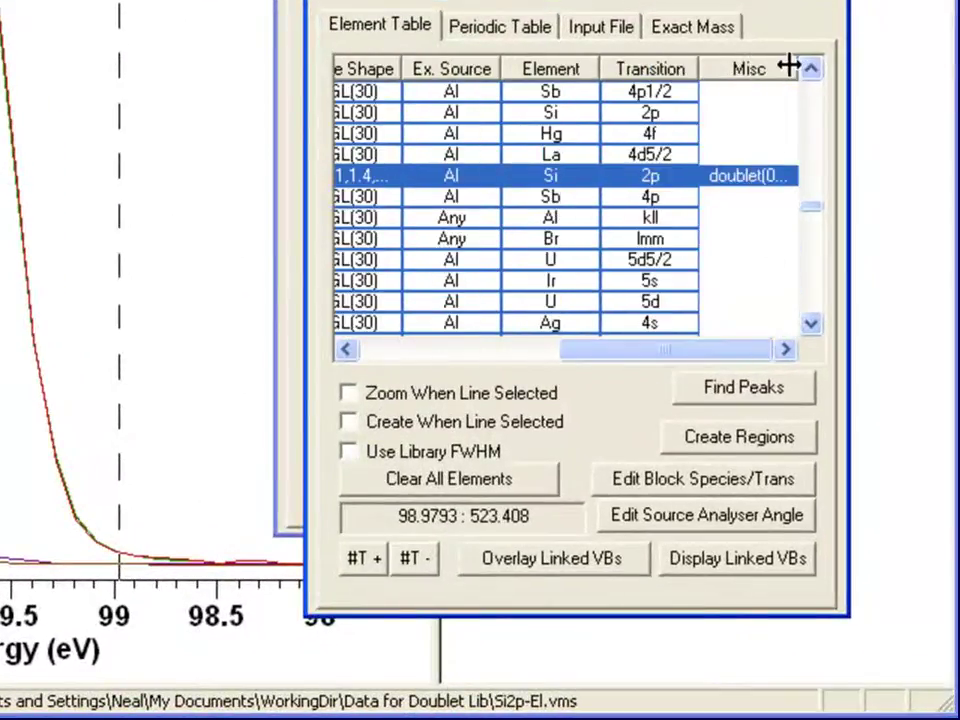
{"action": "left_click_drag", "start_coordinate": [789, 66], "coordinate": [909, 62]}
{"action": "left_click", "coordinate": [729, 350]}
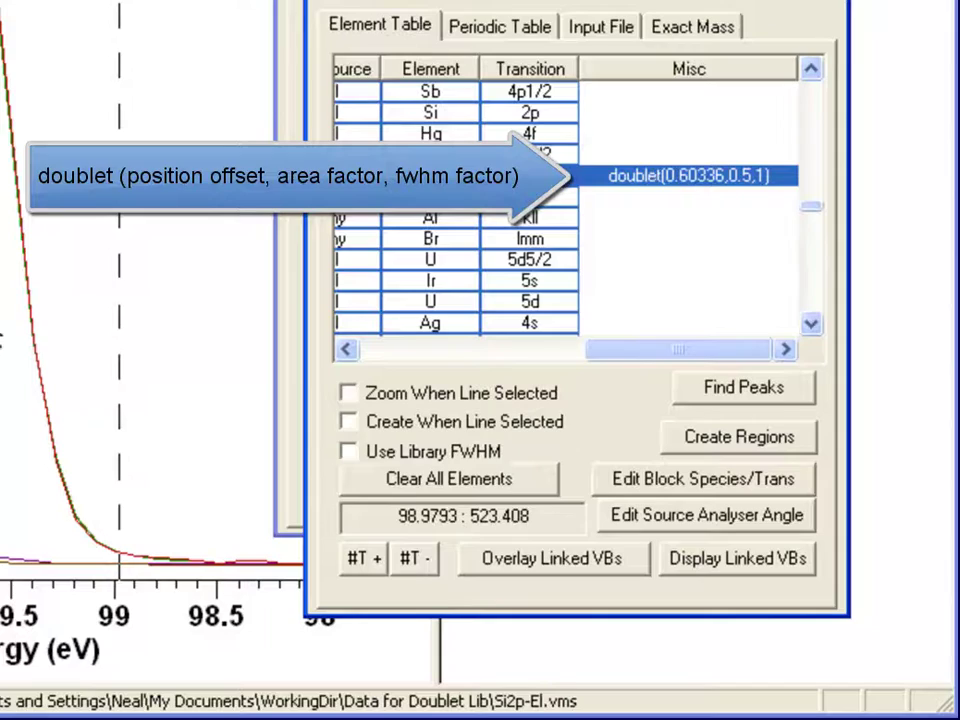
{"action": "left_click_drag", "start_coordinate": [611, 350], "coordinate": [350, 356]}
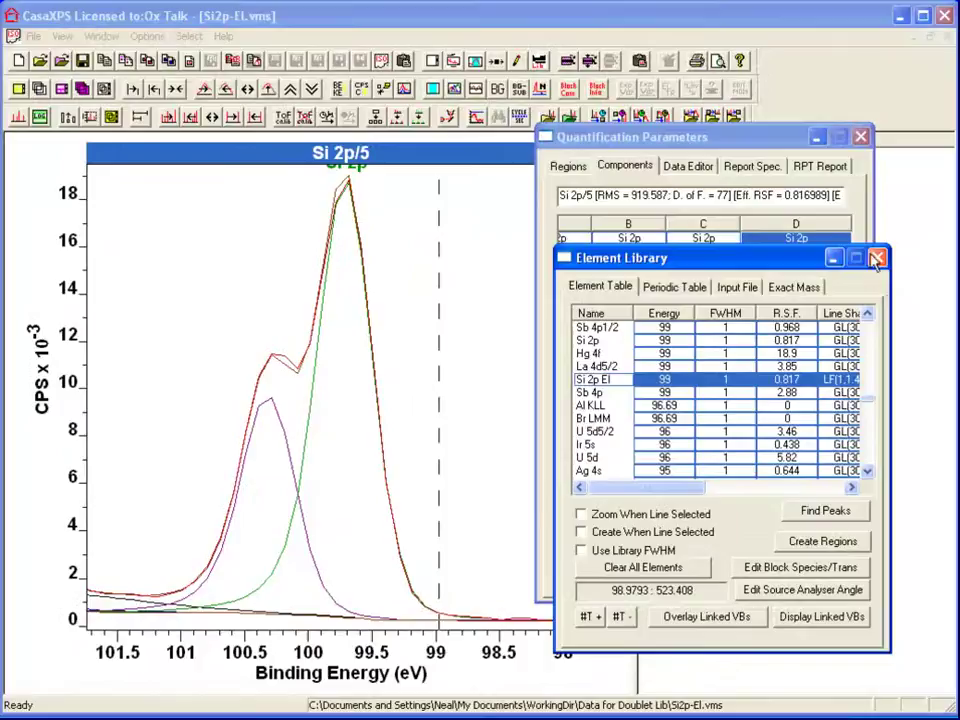
Close both dialogs, switch to the second Si 2p/5 spectrum and zoom onto its peaks
{"action": "left_click", "coordinate": [876, 259]}
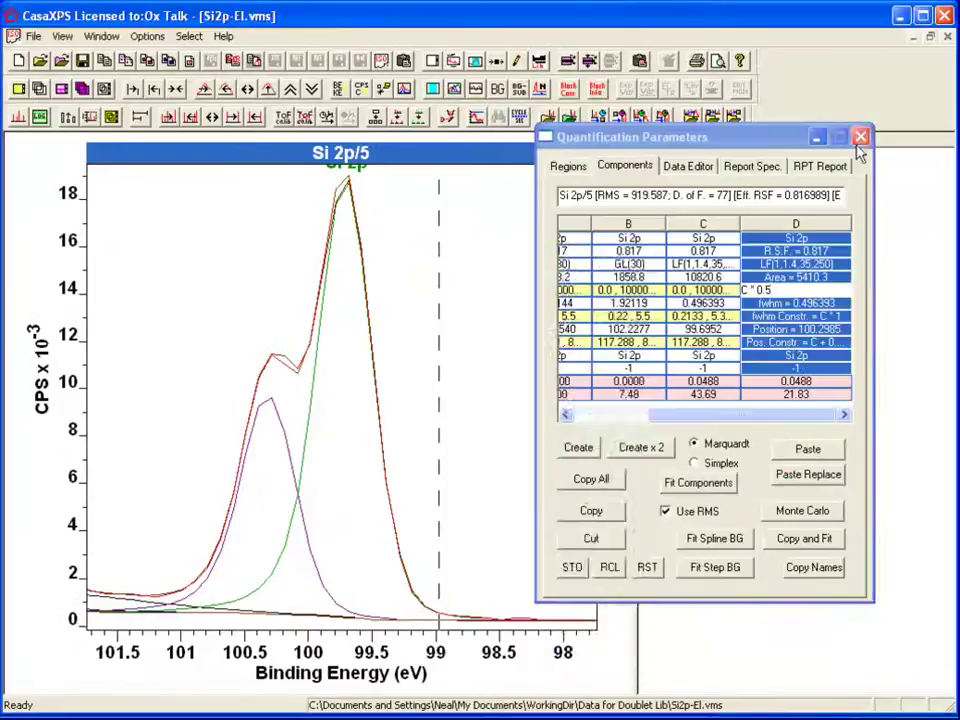
{"action": "left_click", "coordinate": [861, 136]}
{"action": "left_click", "coordinate": [760, 167]}
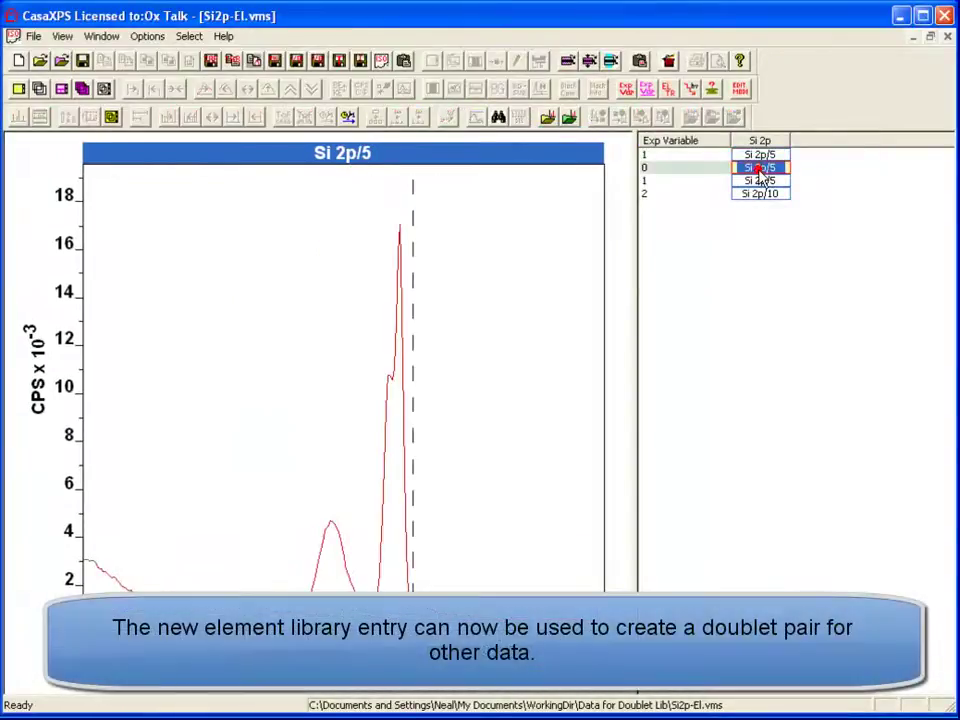
{"action": "left_click_drag", "start_coordinate": [253, 212], "coordinate": [457, 596]}
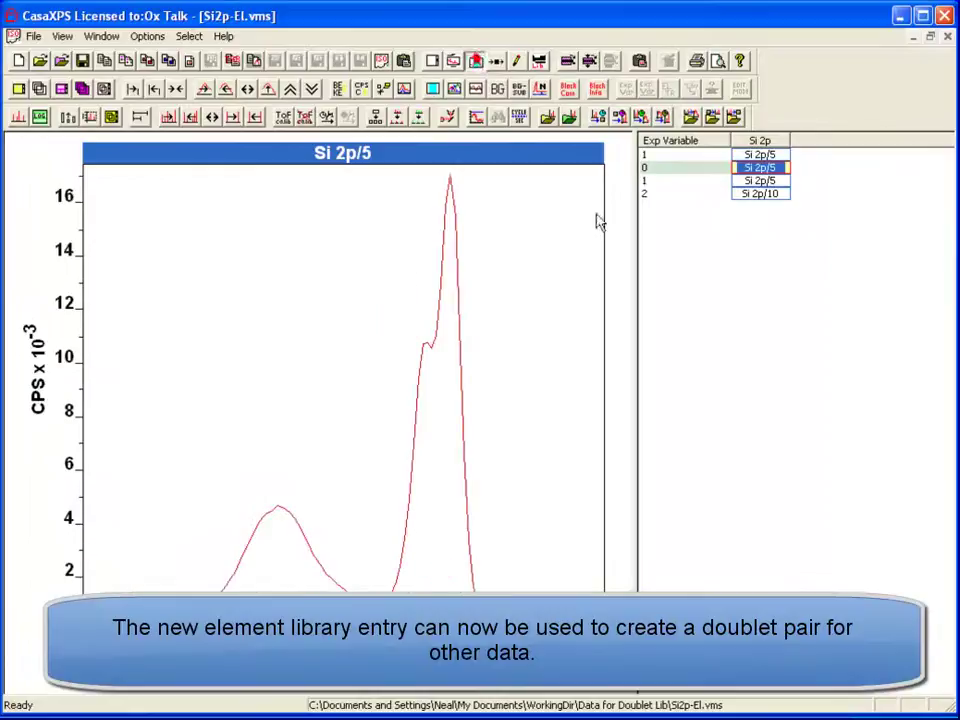
Create a Shirley background region from 106.717 to 97.7951 eV
{"action": "left_click", "coordinate": [470, 60]}
{"action": "left_click_drag", "start_coordinate": [425, 140], "coordinate": [693, 184]}
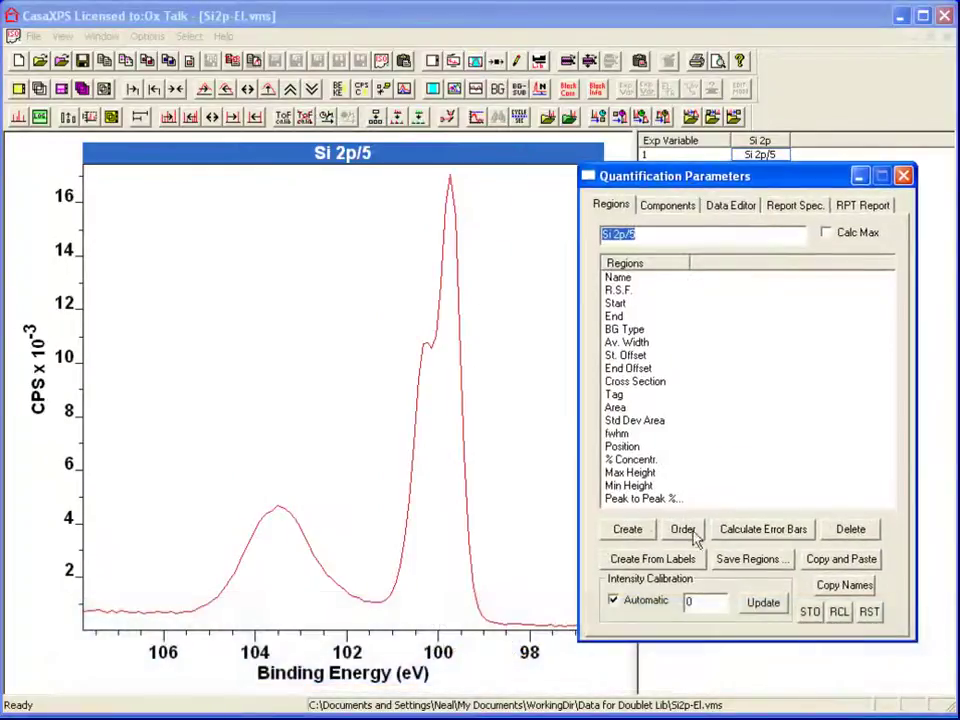
{"action": "left_click", "coordinate": [645, 530]}
{"action": "left_click", "coordinate": [134, 555]}
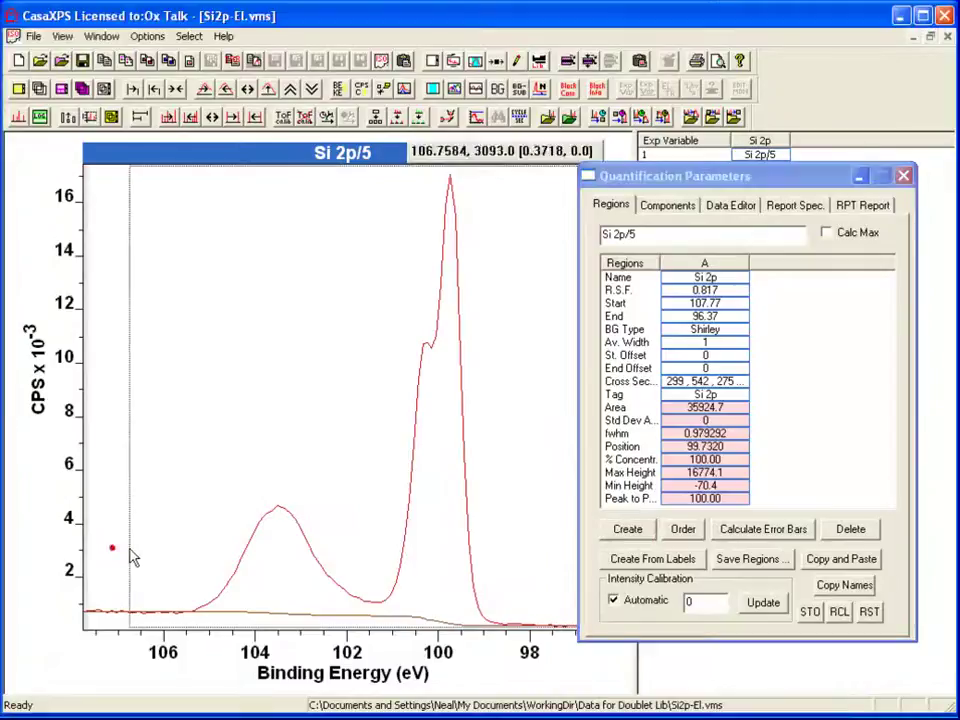
{"action": "left_click_drag", "start_coordinate": [560, 558], "coordinate": [541, 558]}
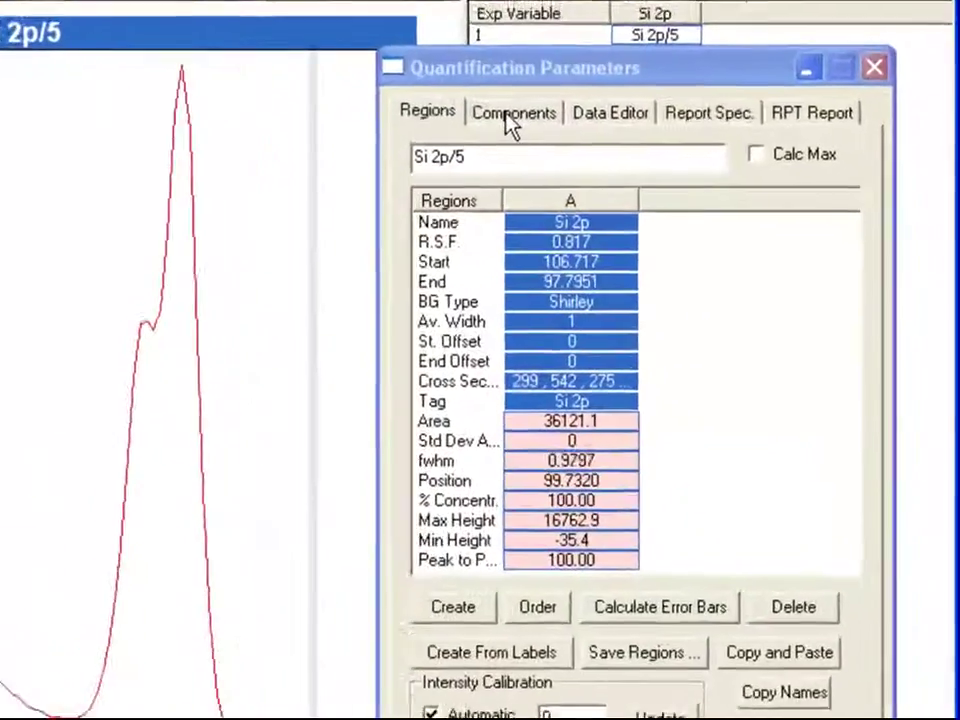
{"action": "left_click", "coordinate": [667, 204]}
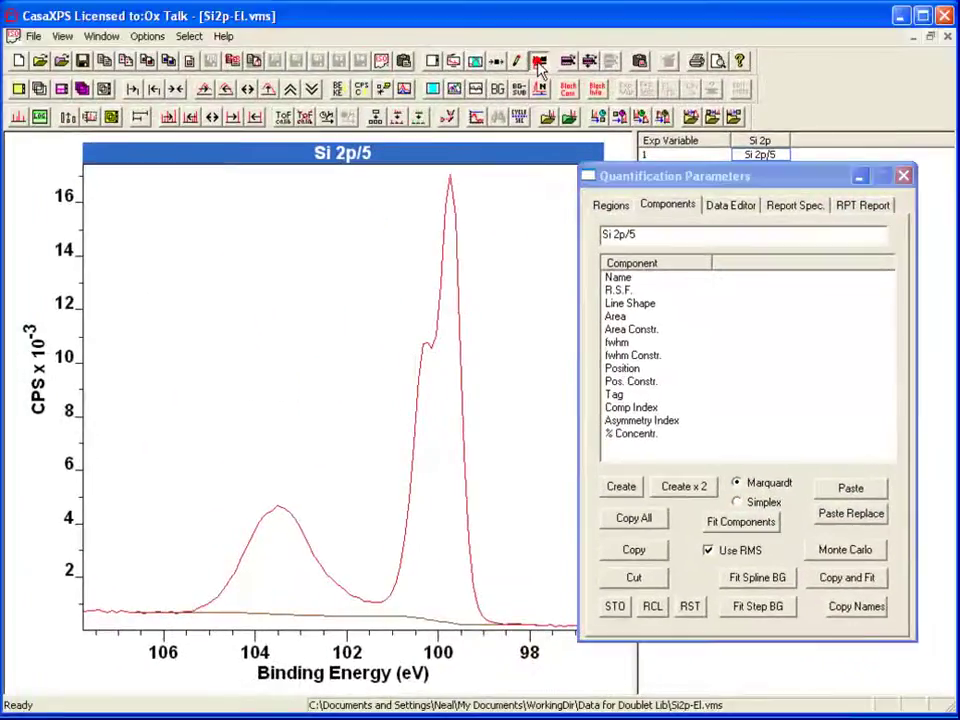
Open the Element Library, mark near 98.6 eV and select the Si 2p El doublet entry
{"action": "left_click", "coordinate": [539, 63]}
{"action": "left_click_drag", "start_coordinate": [452, 157], "coordinate": [692, 145]}
{"action": "left_click", "coordinate": [500, 251]}
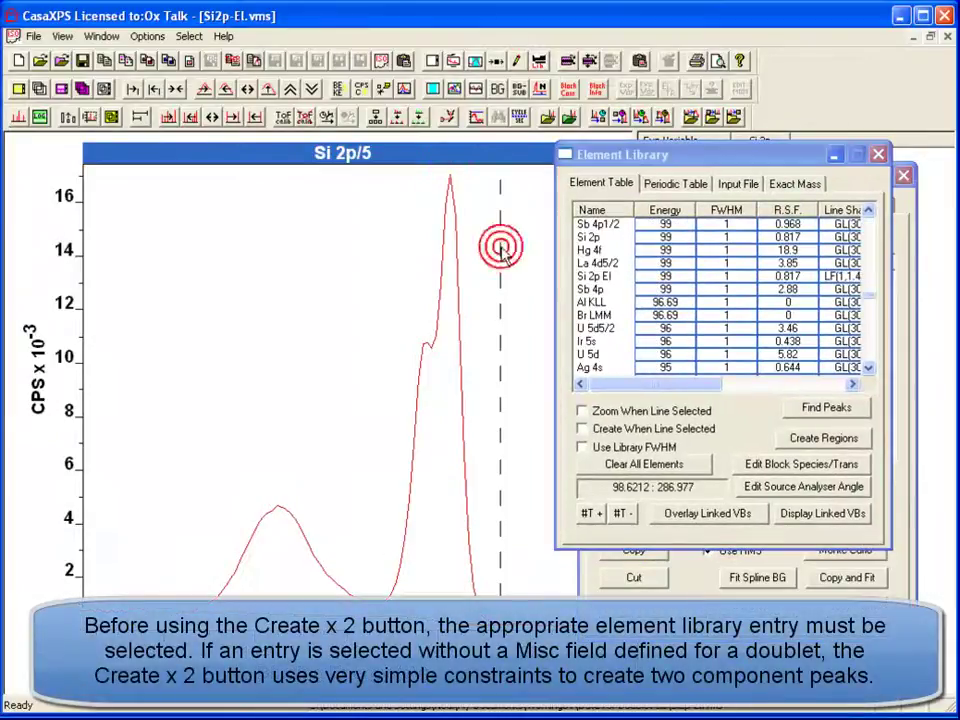
{"action": "left_click", "coordinate": [586, 277]}
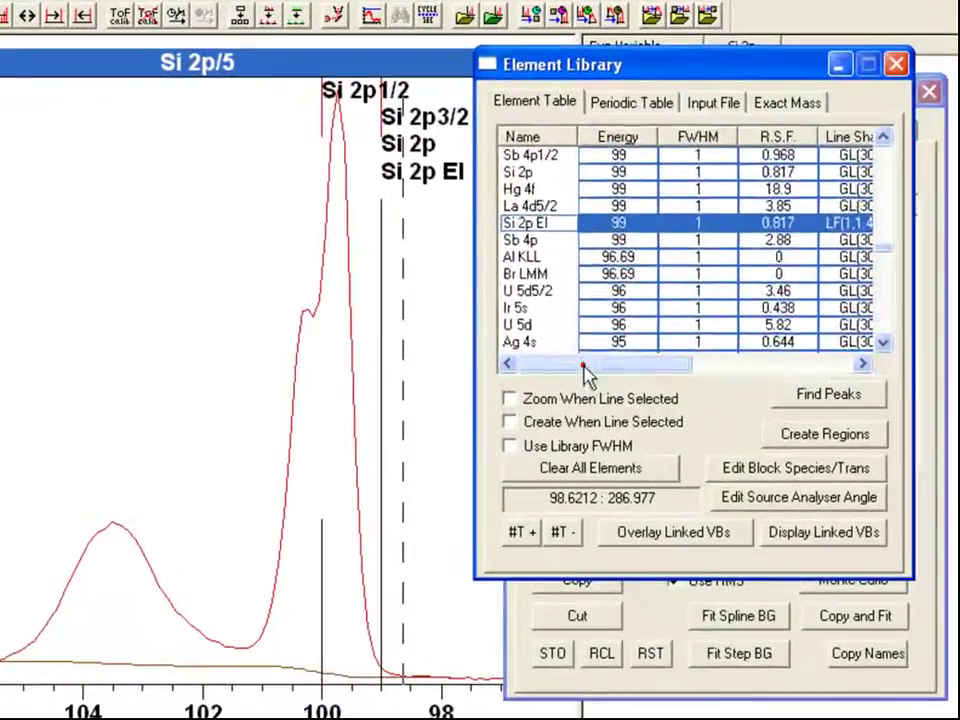
{"action": "left_click_drag", "start_coordinate": [638, 385], "coordinate": [793, 365]}
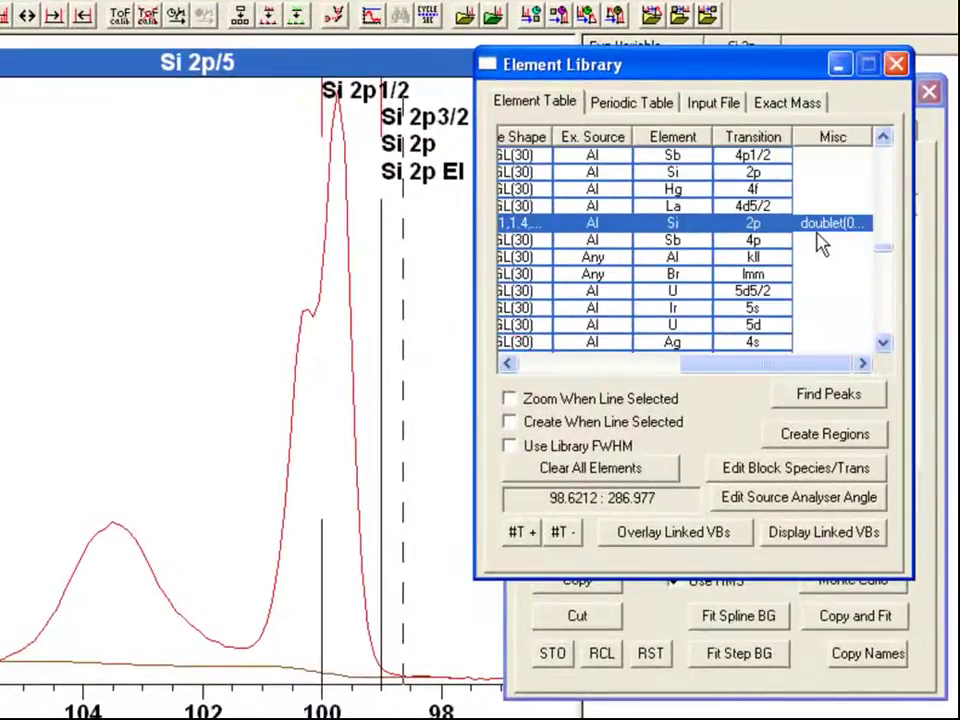
Add Si 2p El components A and B with Create x 2, confirming B's area A*0.5, FWHM A*1, position A+0.60336
{"action": "left_click", "coordinate": [655, 618]}
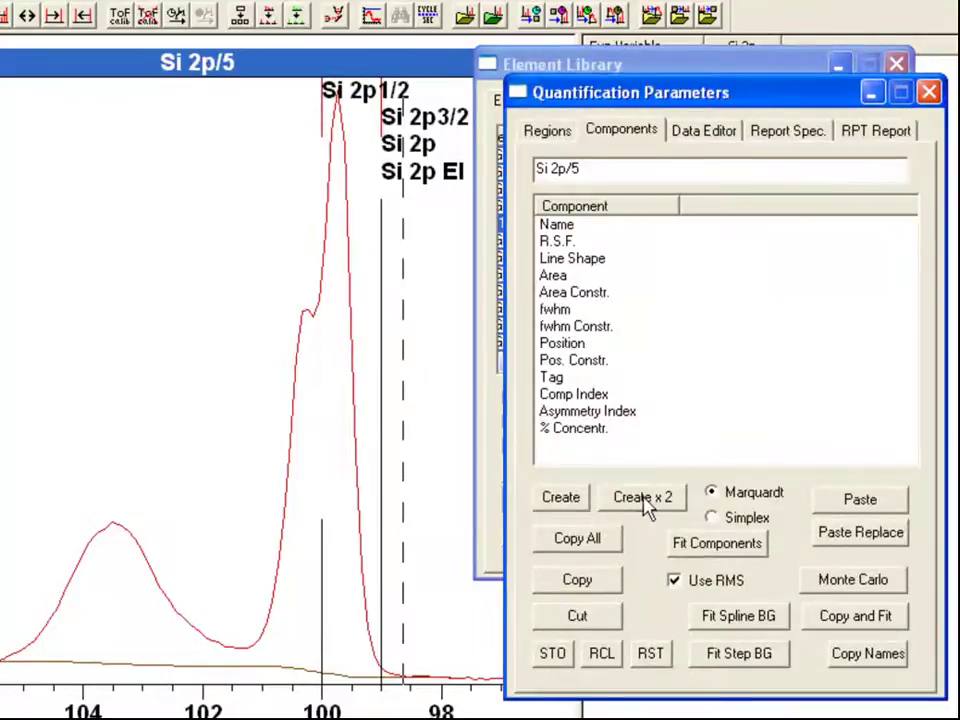
{"action": "left_click", "coordinate": [645, 508]}
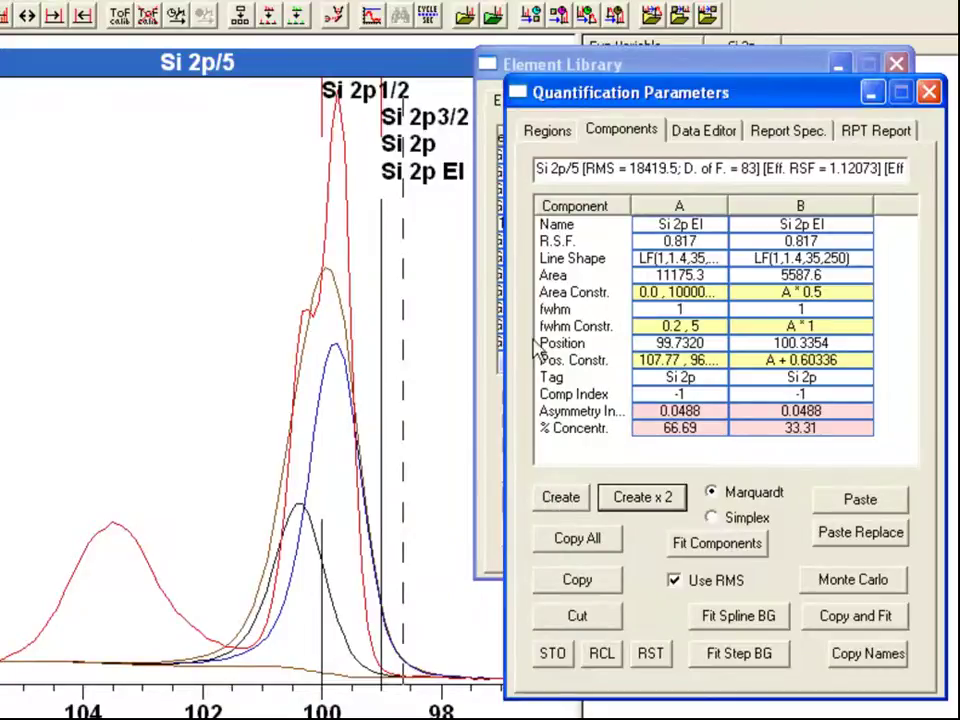
{"action": "left_click", "coordinate": [550, 212]}
{"action": "left_click", "coordinate": [789, 279]}
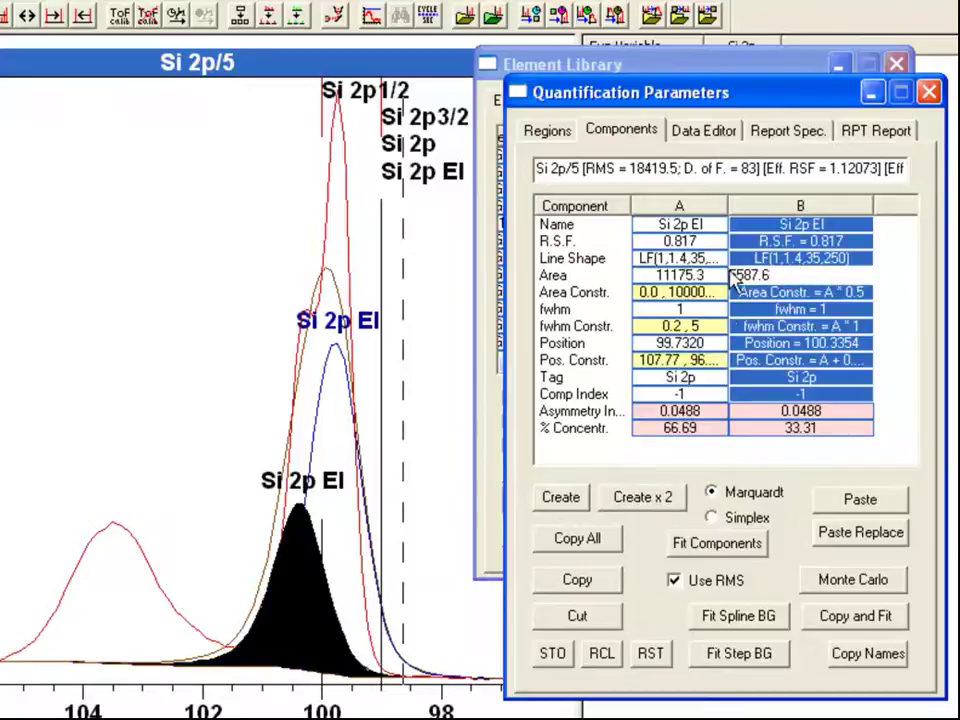
{"action": "left_click", "coordinate": [813, 291]}
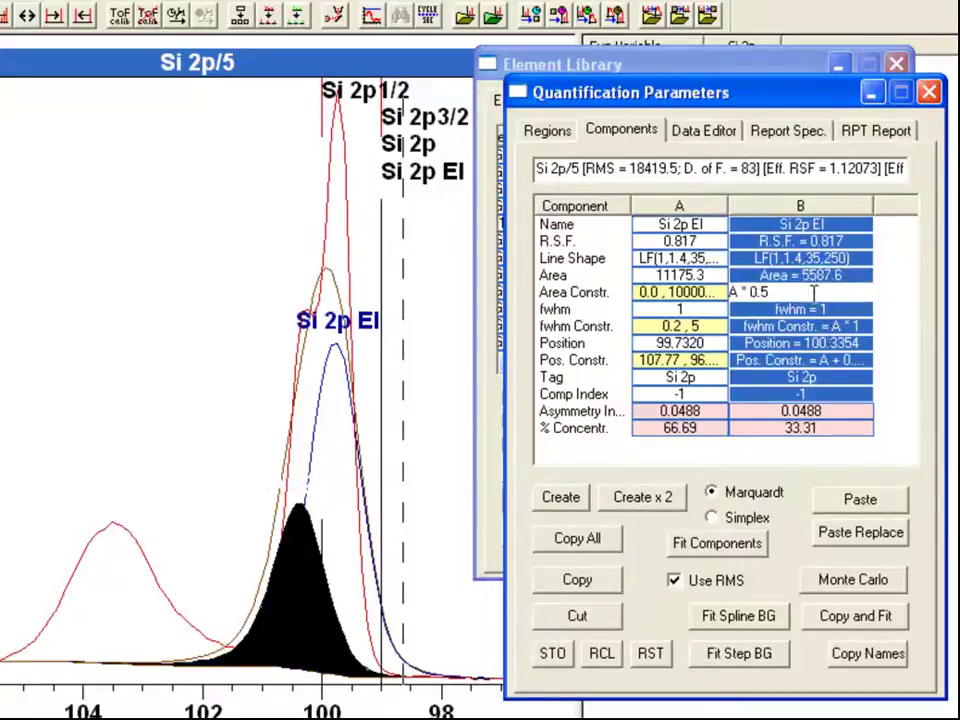
{"action": "left_click", "coordinate": [816, 325]}
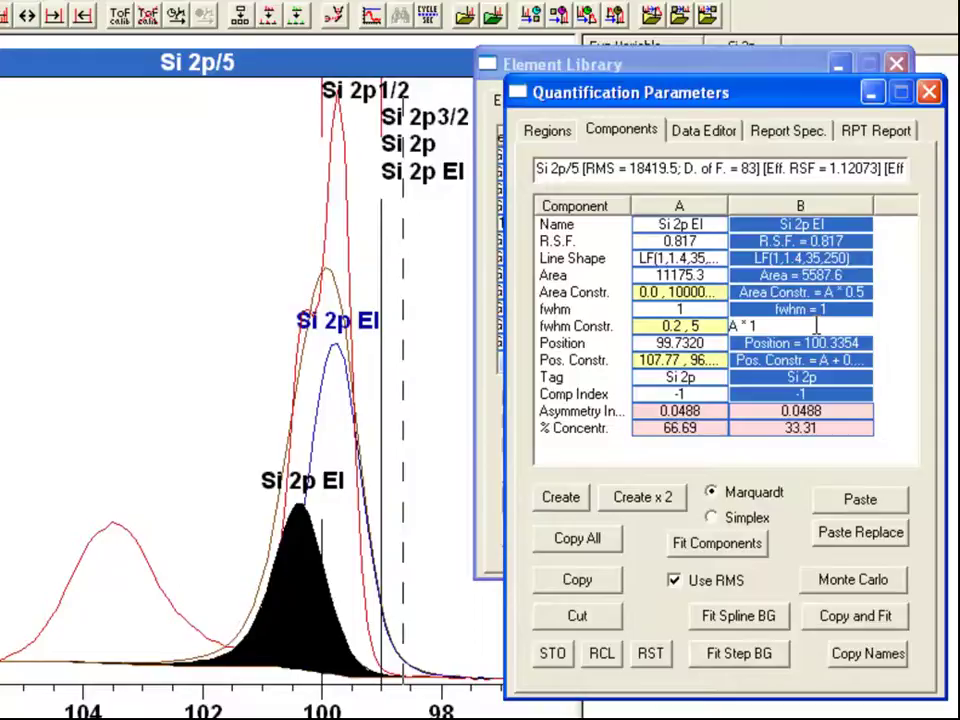
{"action": "left_click", "coordinate": [832, 360]}
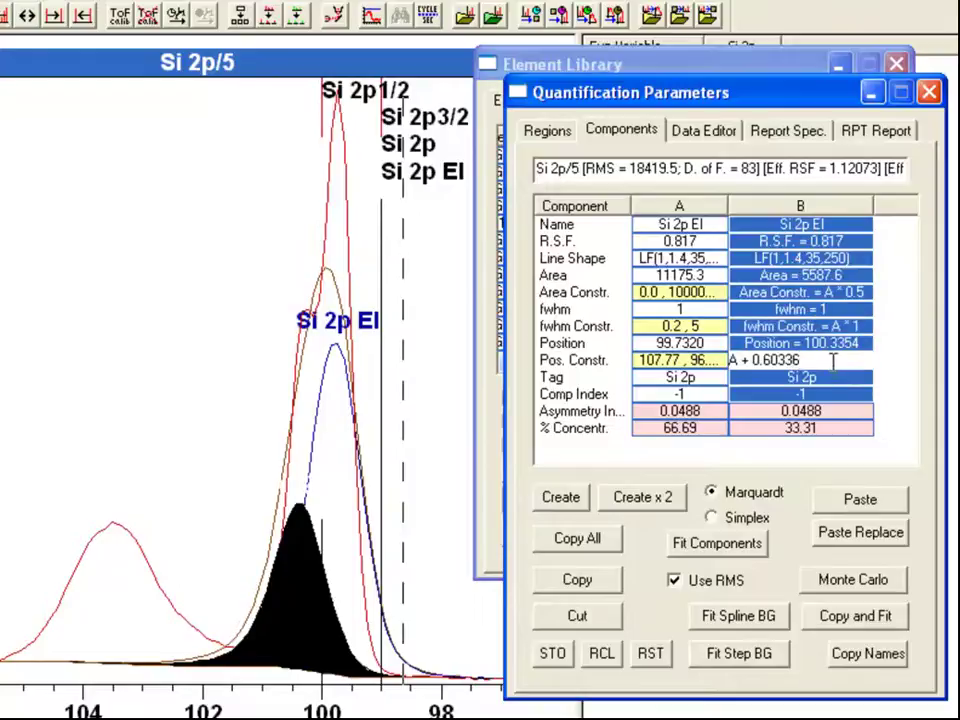